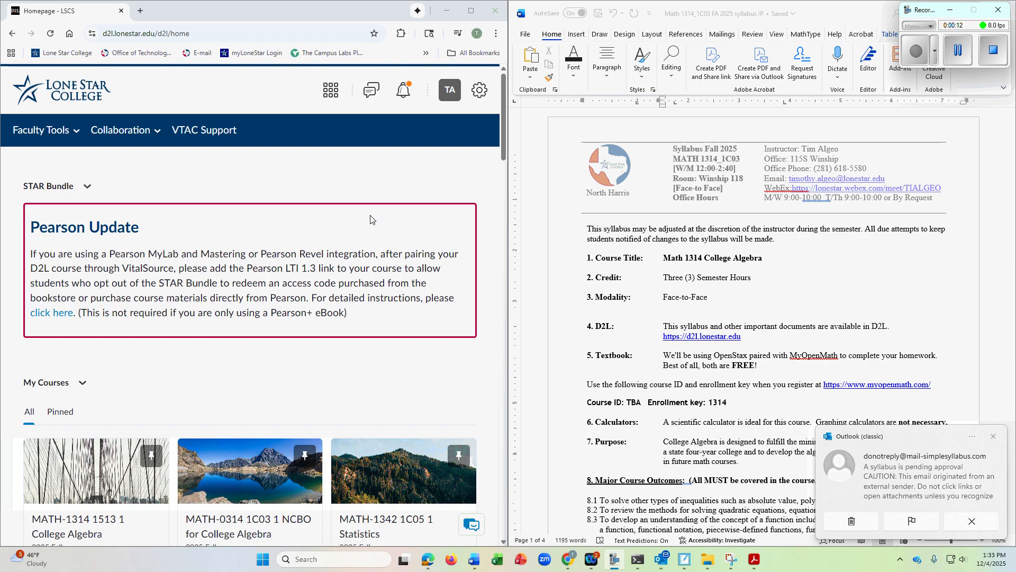
- Dismiss the incoming email notification and open the 2026 Spring MATH-1314 1507 1 College Algebra course
left_click(994, 437)
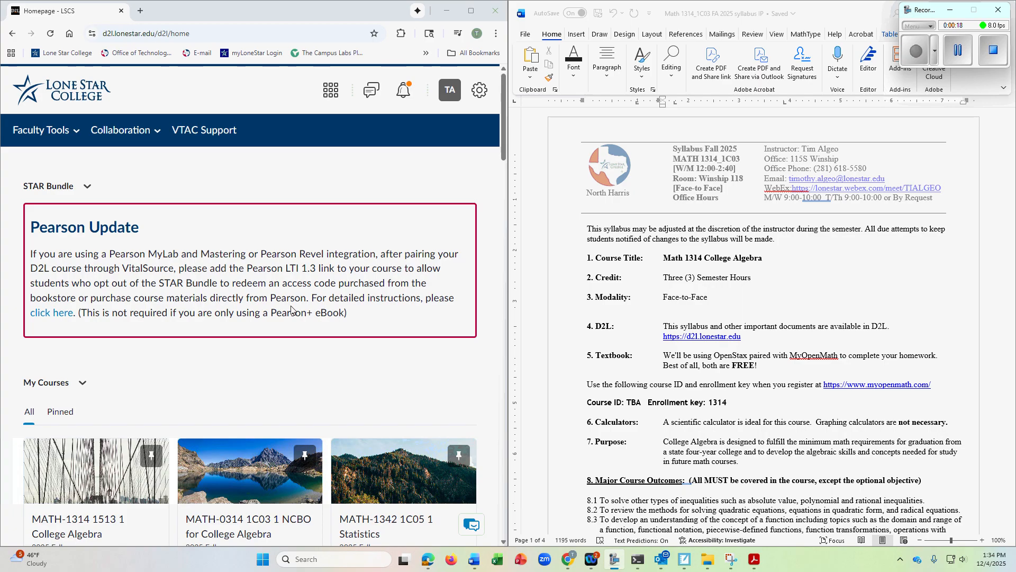
scroll(291, 310, "down", 4)
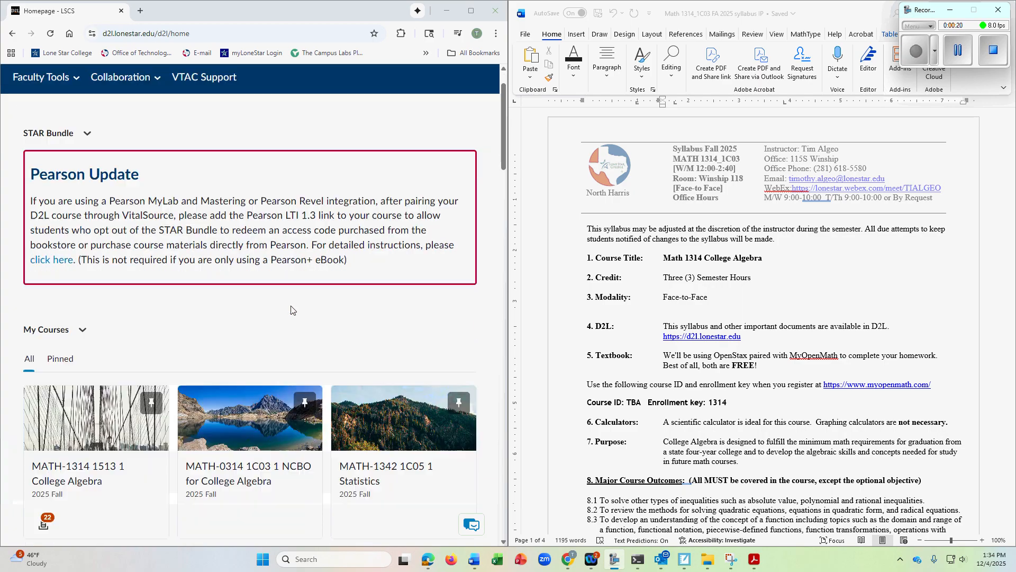
scroll(291, 310, "down", 3)
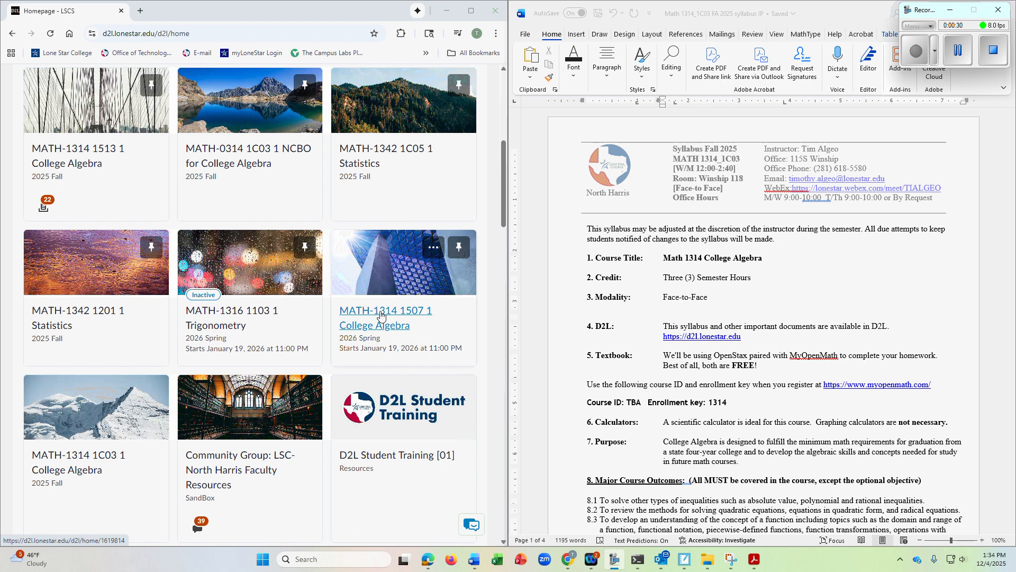
scroll(380, 314, "down", 3)
scroll(380, 314, "up", 2)
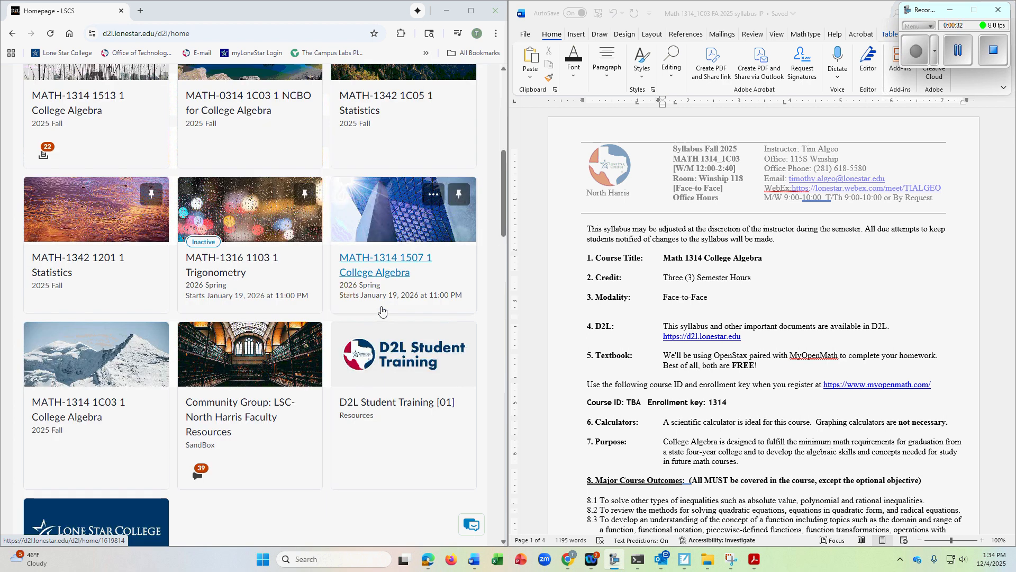
left_click(398, 259)
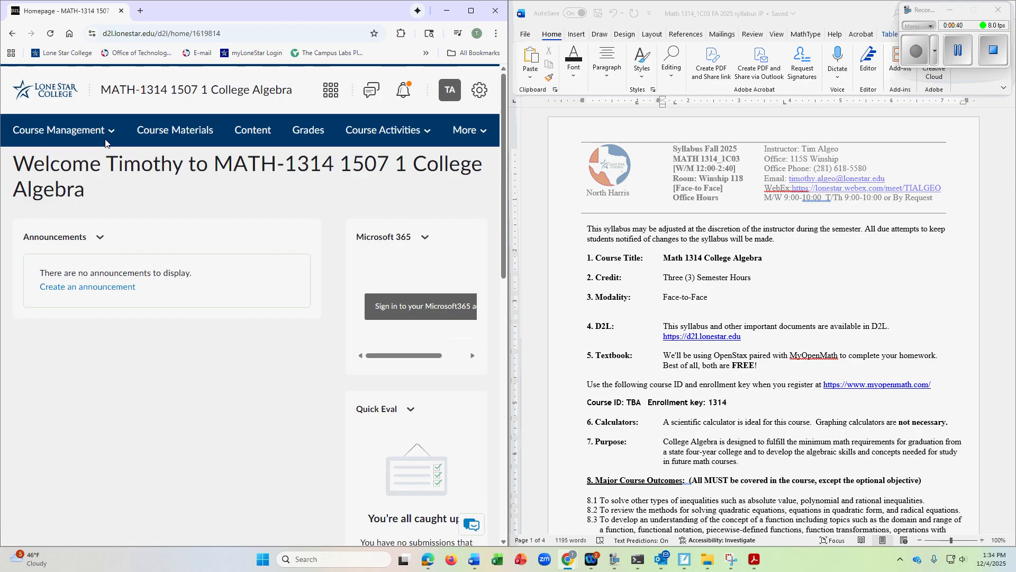
- Open the course's Simple Syllabus editor and widen the browser window beside the Word syllabus
left_click(91, 132)
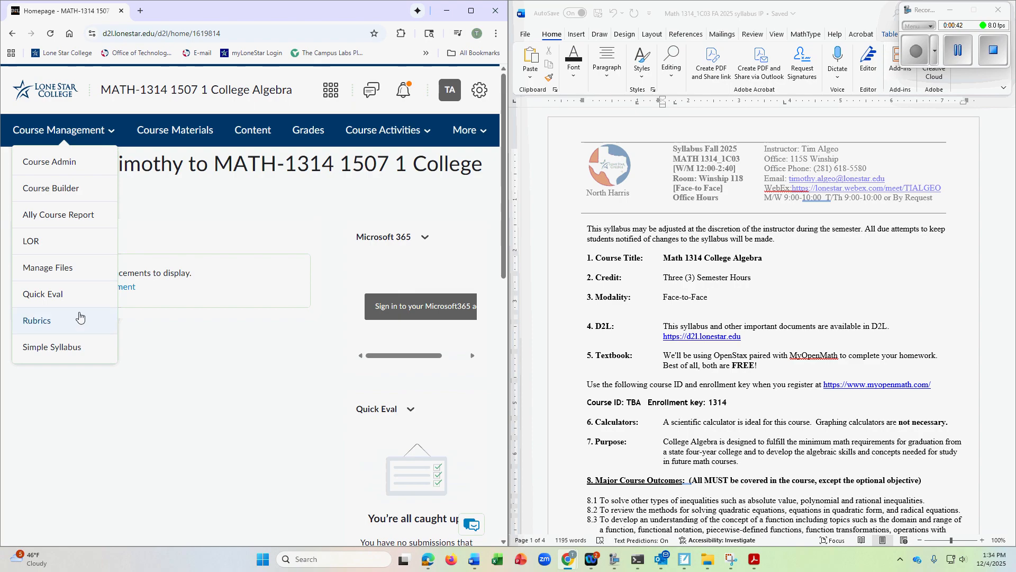
left_click(47, 349)
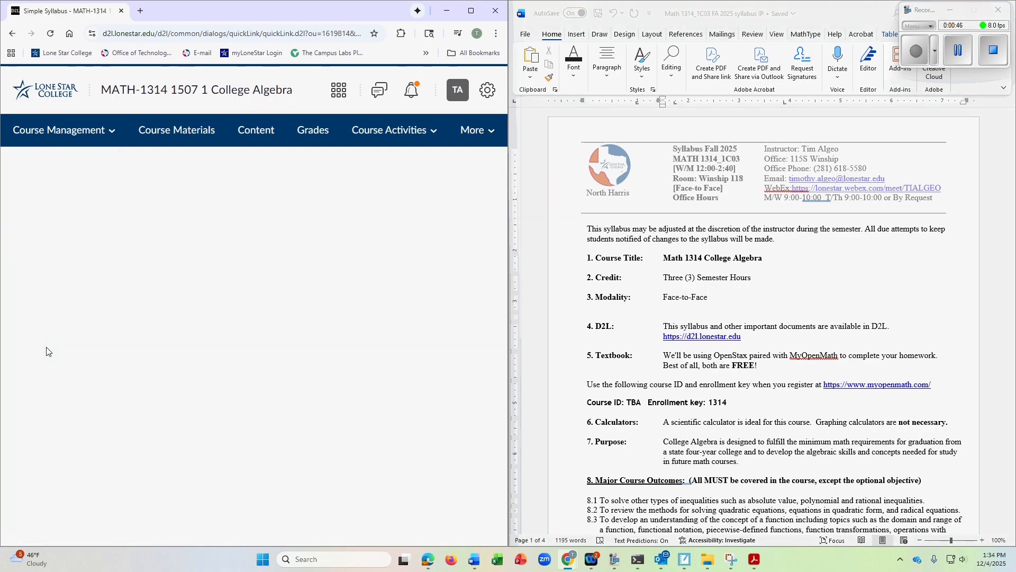
left_click_drag(507, 259, 602, 259)
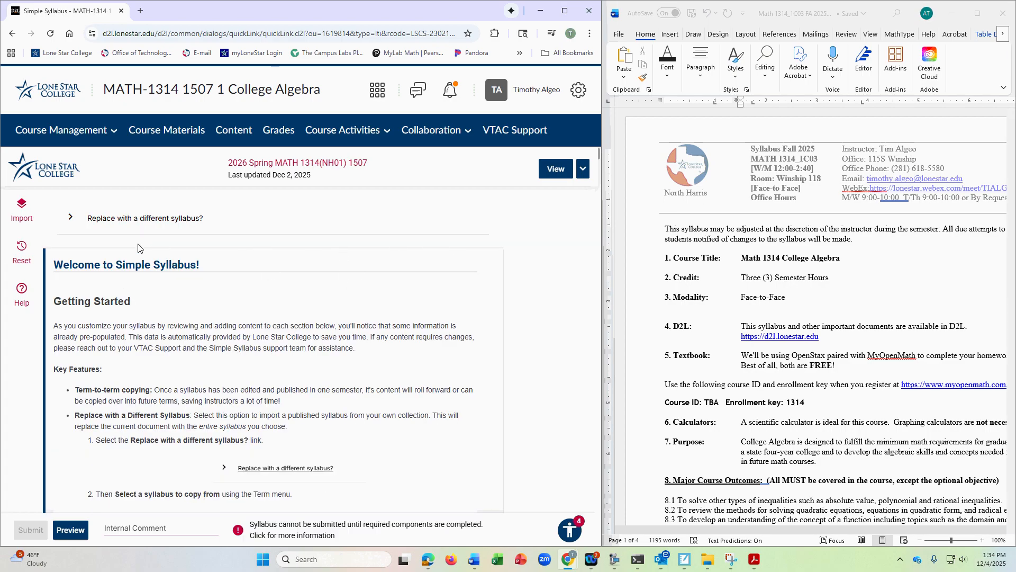
- Review the Getting Started guidance and the Course Information section, including the meeting time, room and modality text
scroll(200, 323, "down", 2)
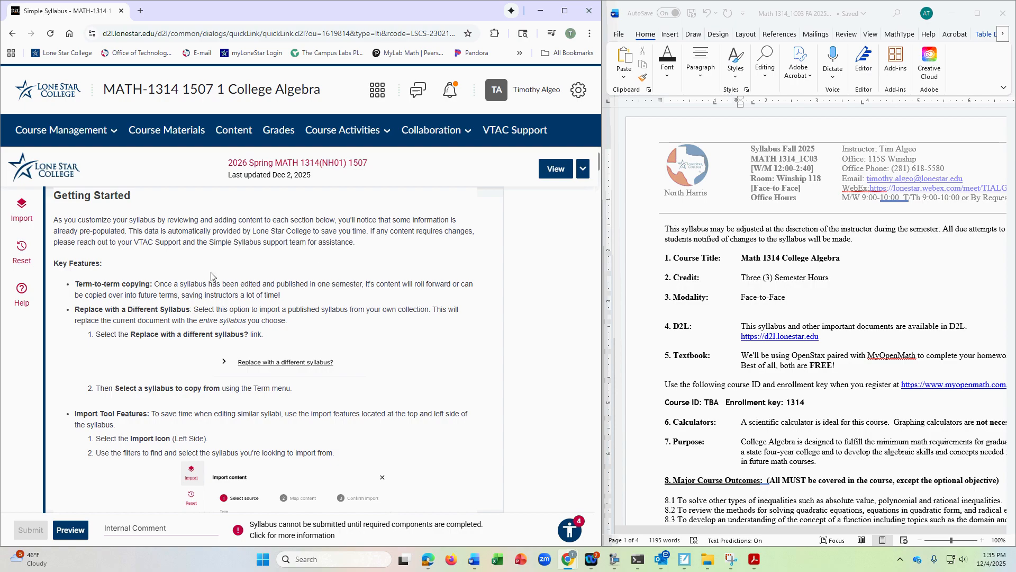
scroll(223, 280, "down", 5)
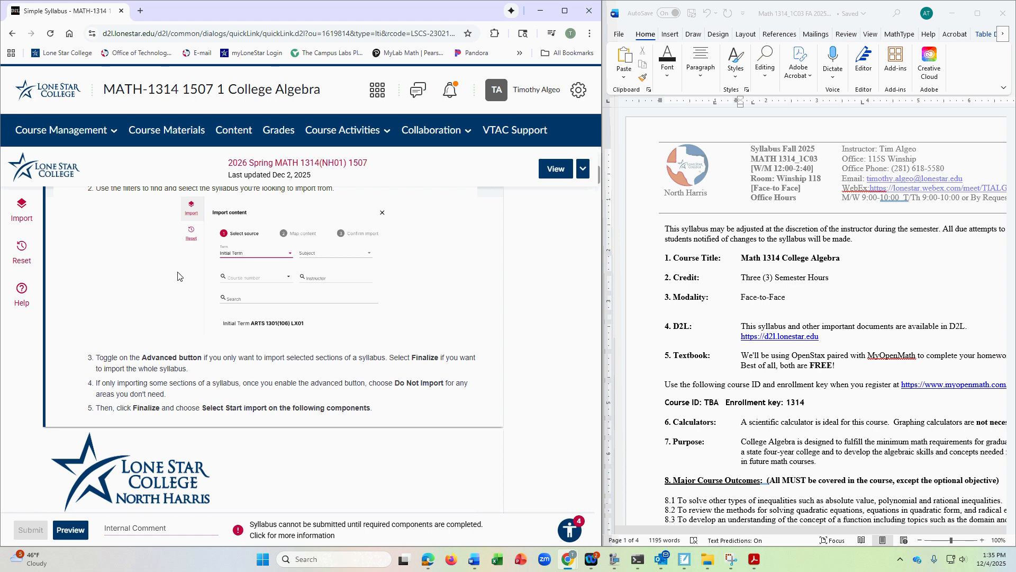
scroll(201, 274, "down", 4)
scroll(272, 252, "down", 2)
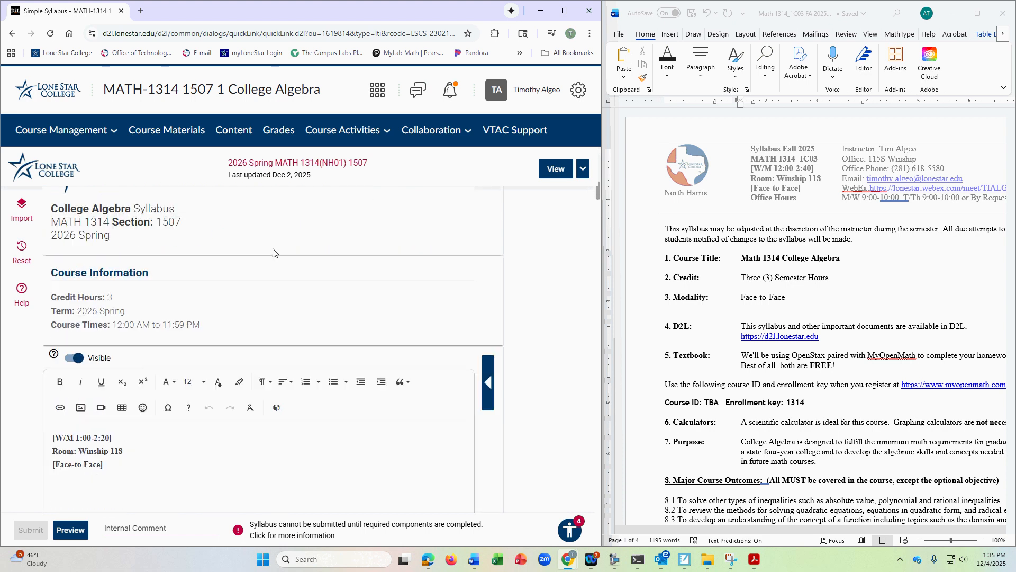
scroll(273, 253, "down", 1)
scroll(266, 262, "up", 1)
scroll(137, 237, "up", 1)
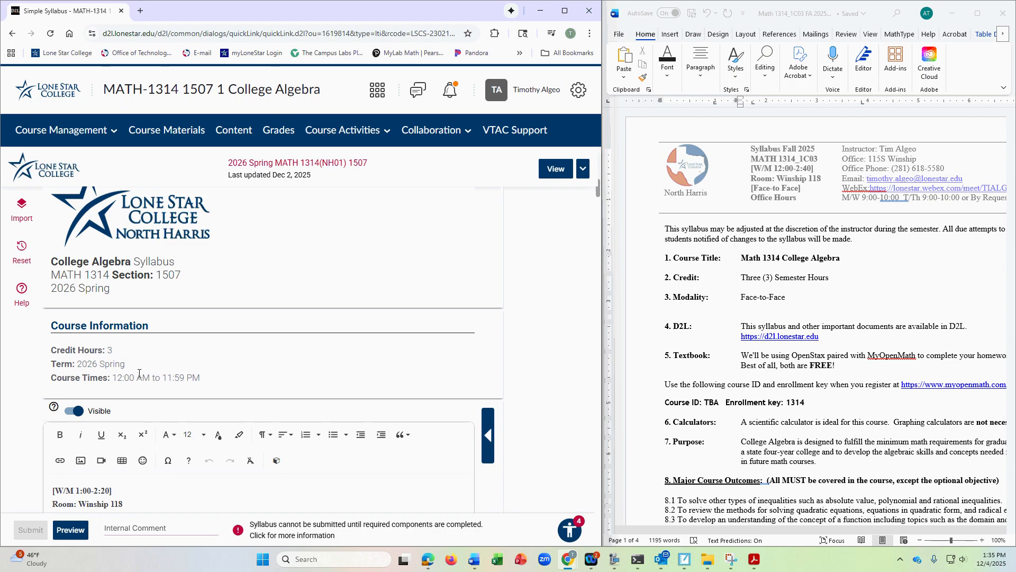
scroll(139, 373, "down", 1)
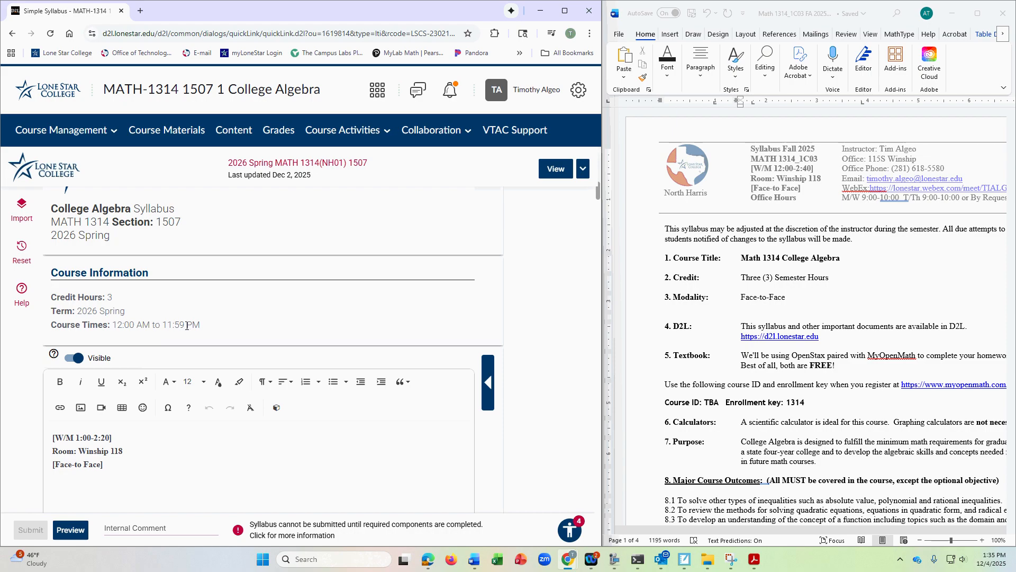
scroll(134, 323, "down", 2)
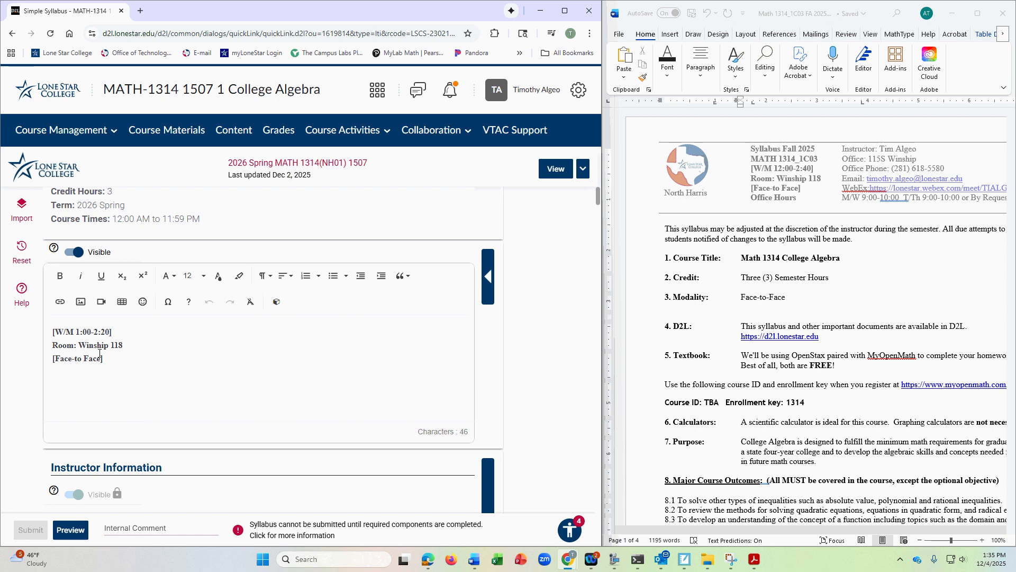
- Open the existing instructor's entry for editing and review the contact details, office location and student engagement hours
scroll(235, 324, "down", 5)
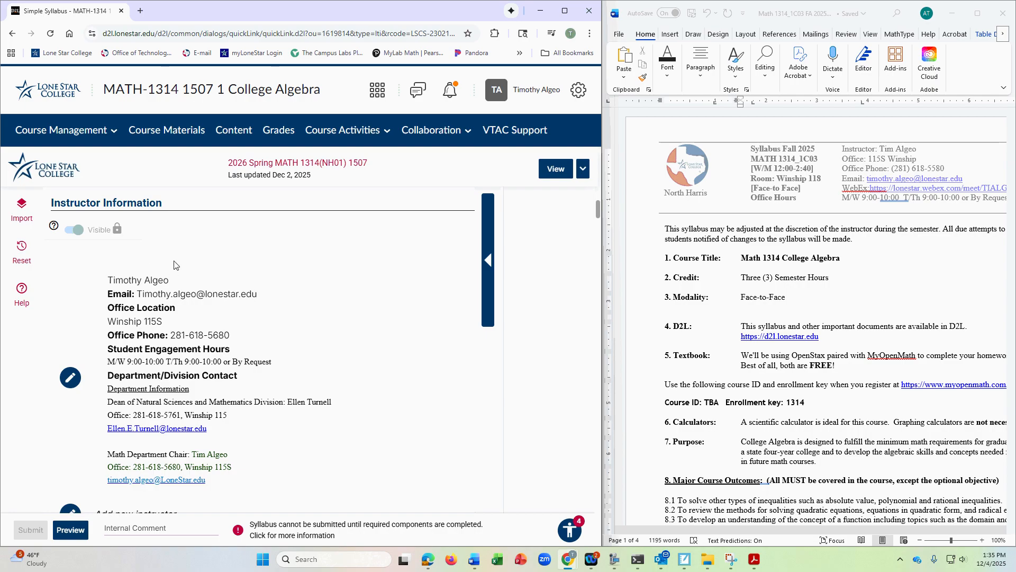
scroll(213, 292, "down", 2)
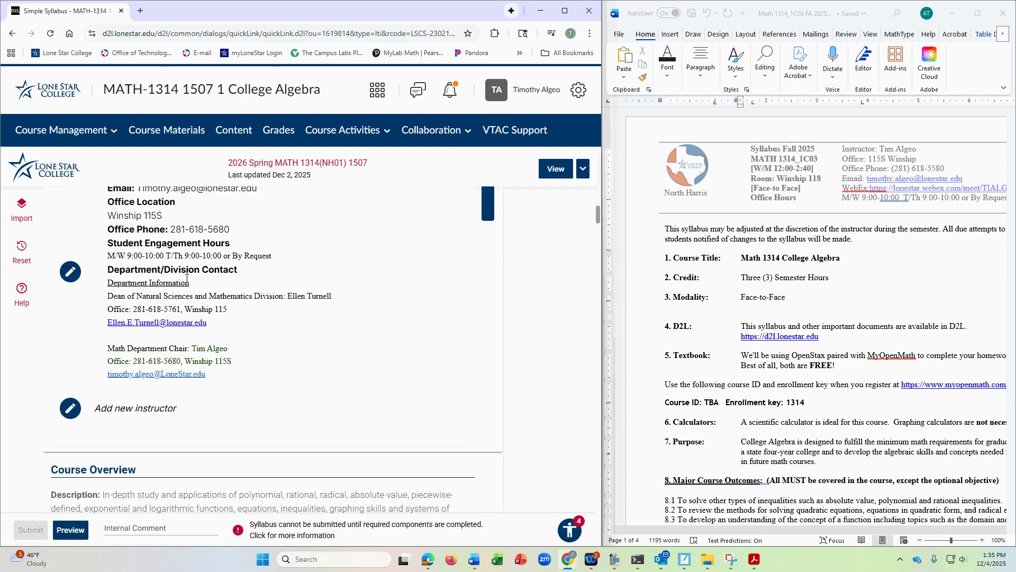
scroll(207, 288, "up", 1)
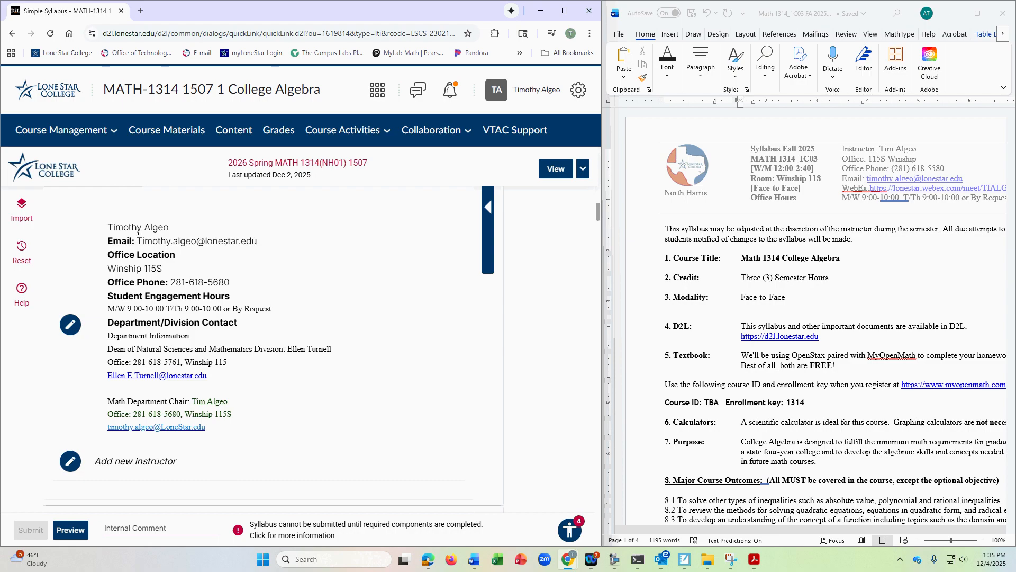
left_click(74, 327)
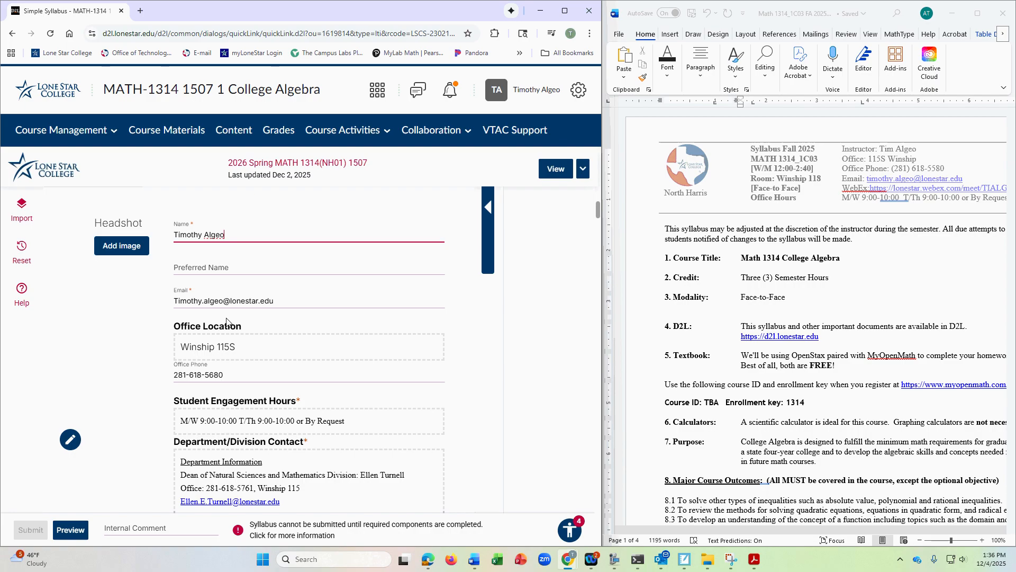
scroll(286, 292, "down", 2)
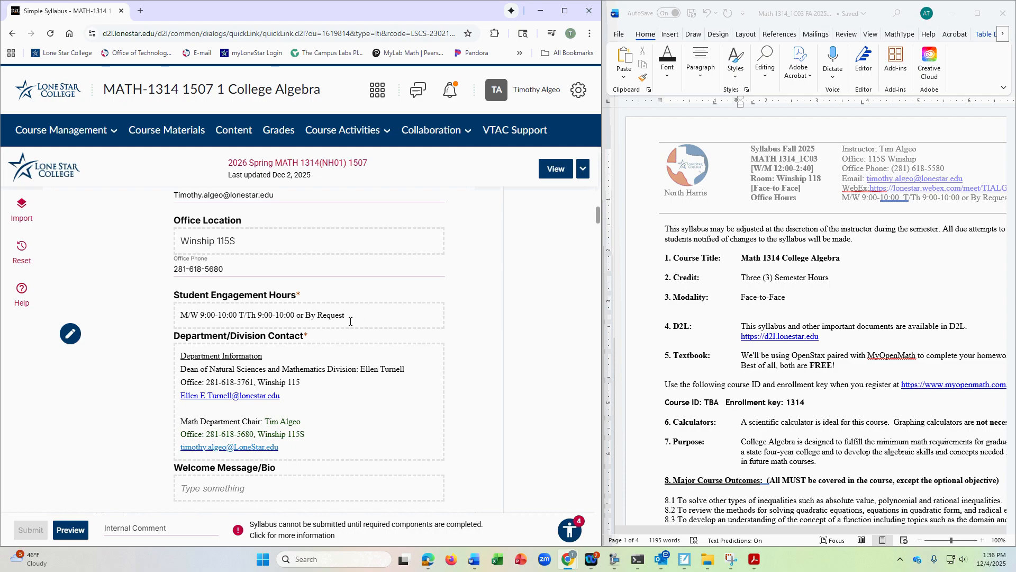
scroll(336, 309, "down", 1)
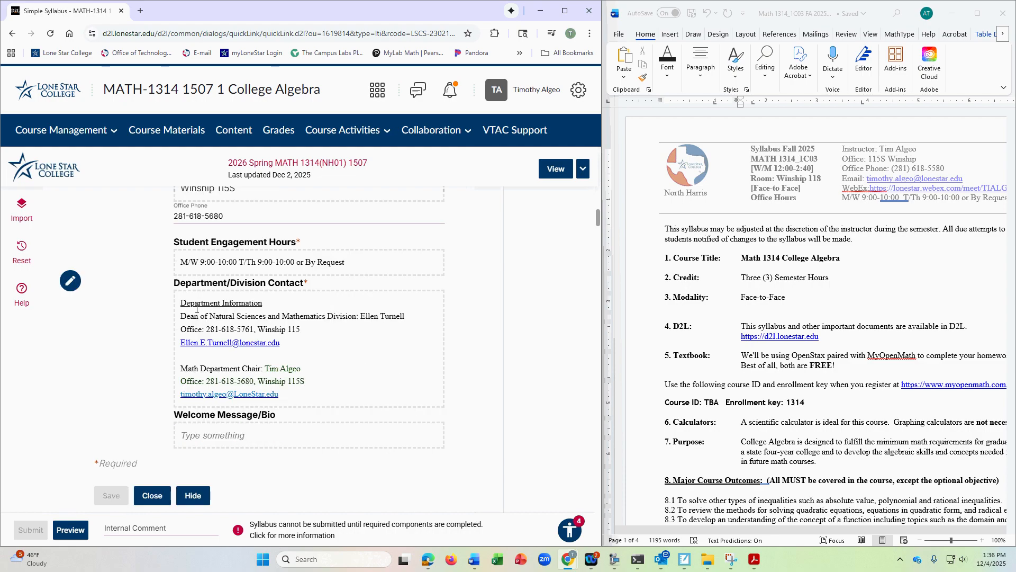
- Compare the Department/Division Contact with the department information at the end of the Word syllabus, and close the instructor entry without saving
scroll(865, 318, "down", 5)
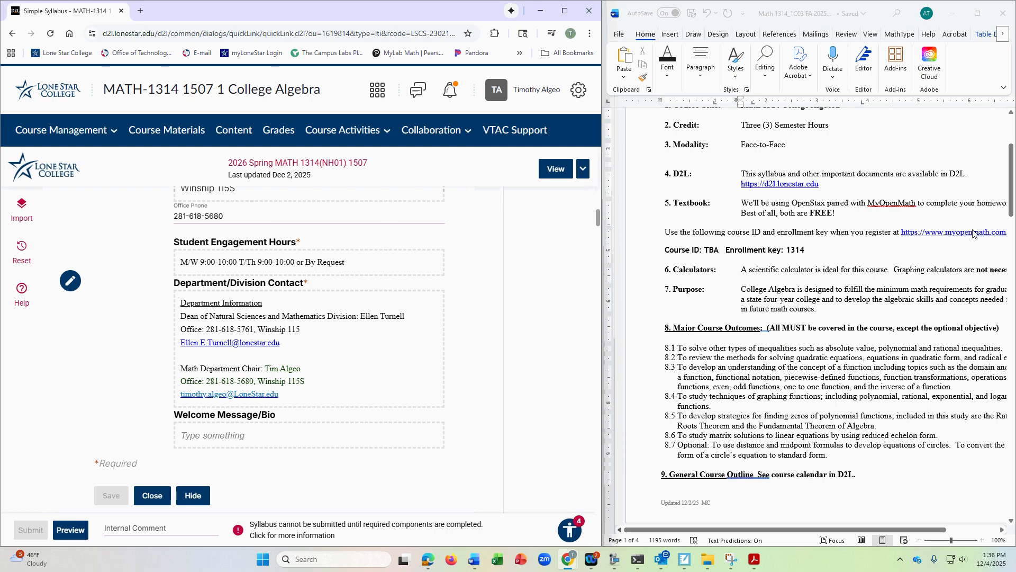
left_click_drag(1011, 197, 1005, 498)
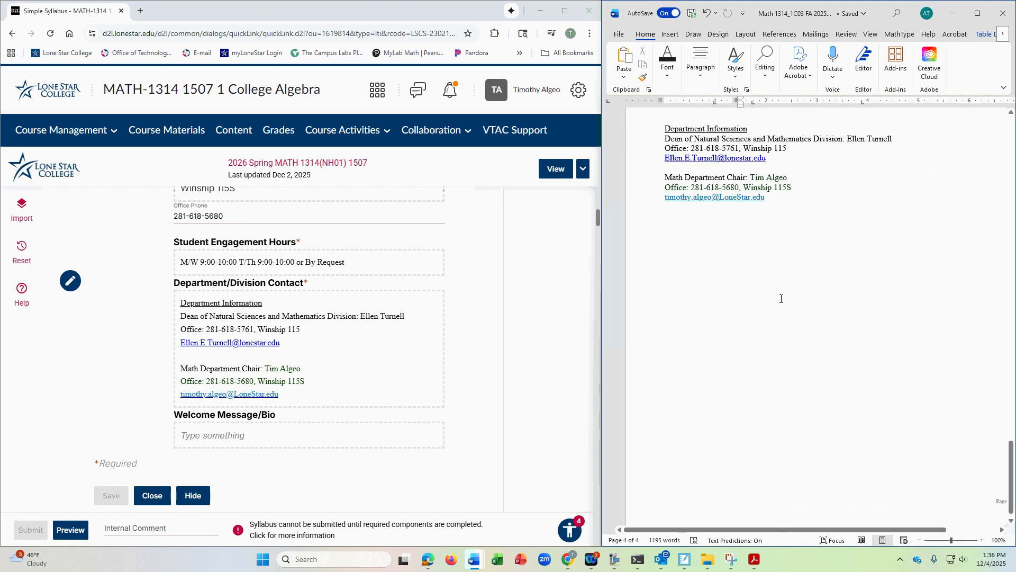
scroll(781, 298, "up", 3)
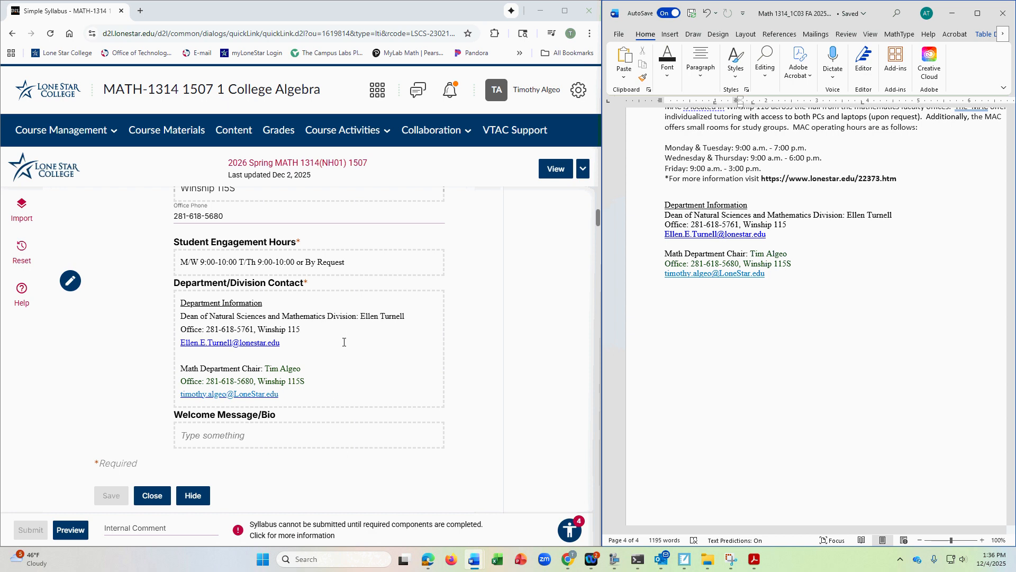
scroll(344, 341, "down", 2)
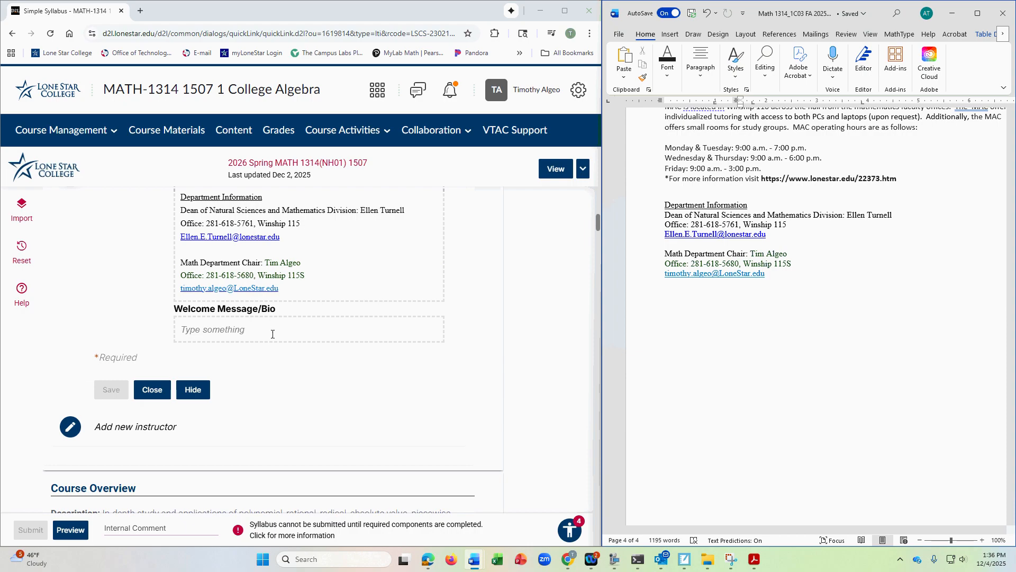
scroll(339, 325, "up", 2)
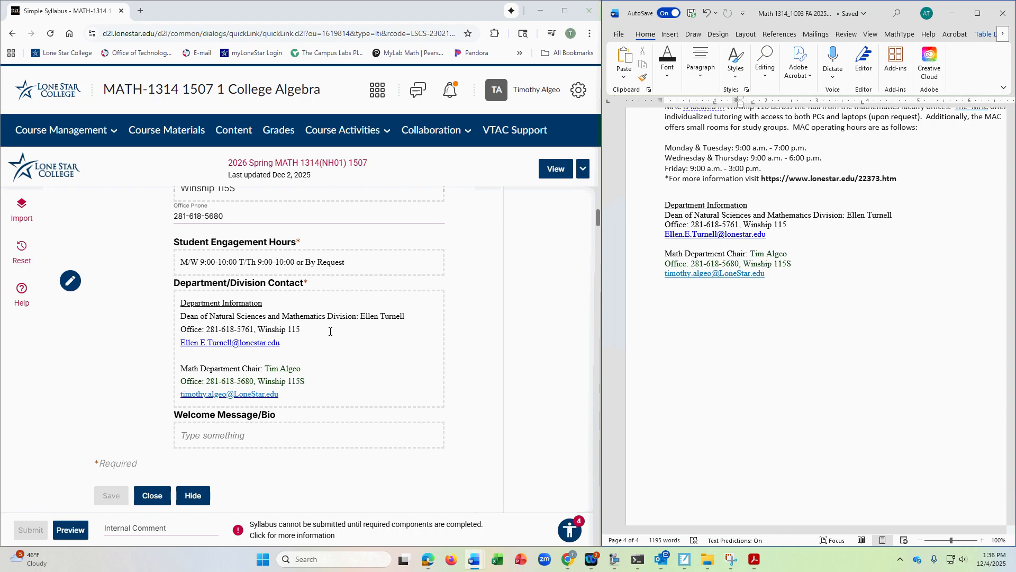
scroll(330, 331, "down", 1)
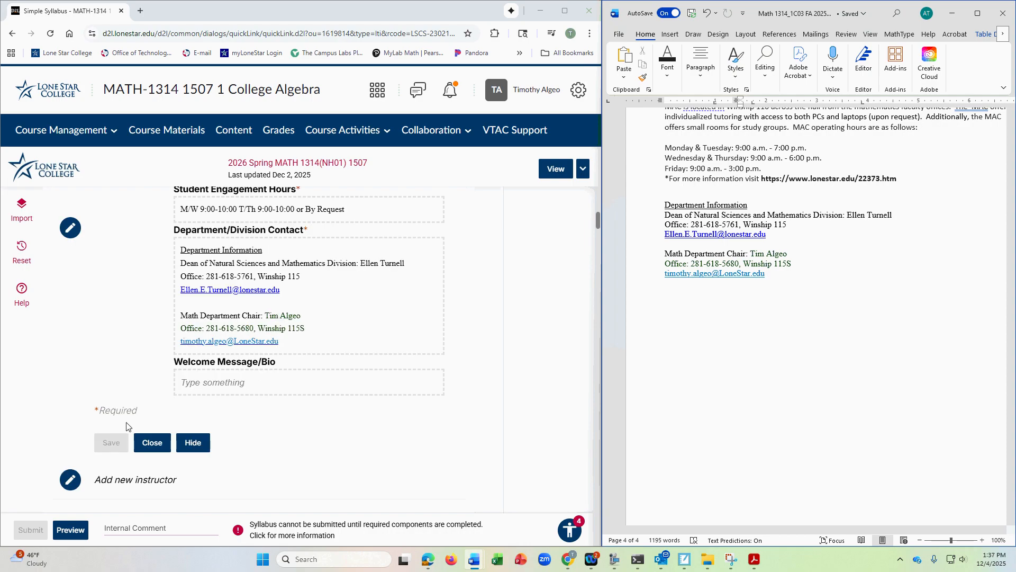
left_click(157, 442)
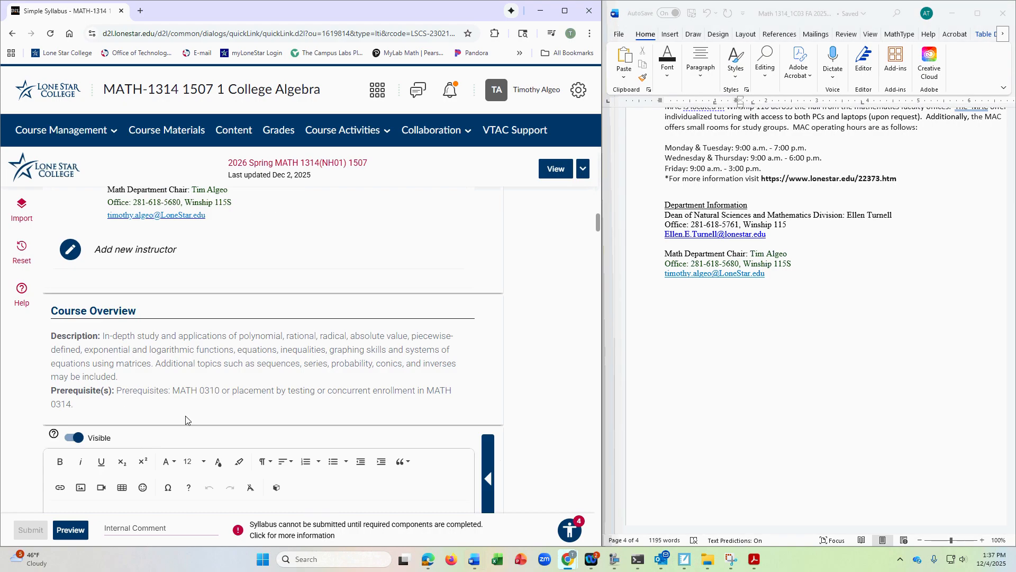
- Review the Course Overview, Student Learning Outcomes and International Studies (IS) SLO sections of the syllabus
scroll(320, 311, "up", 3)
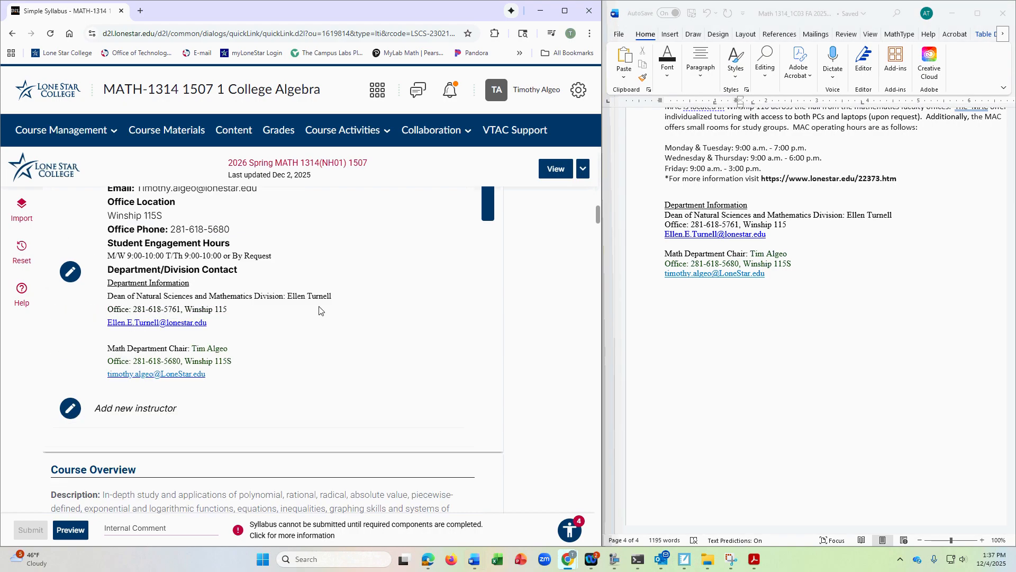
scroll(319, 311, "down", 4)
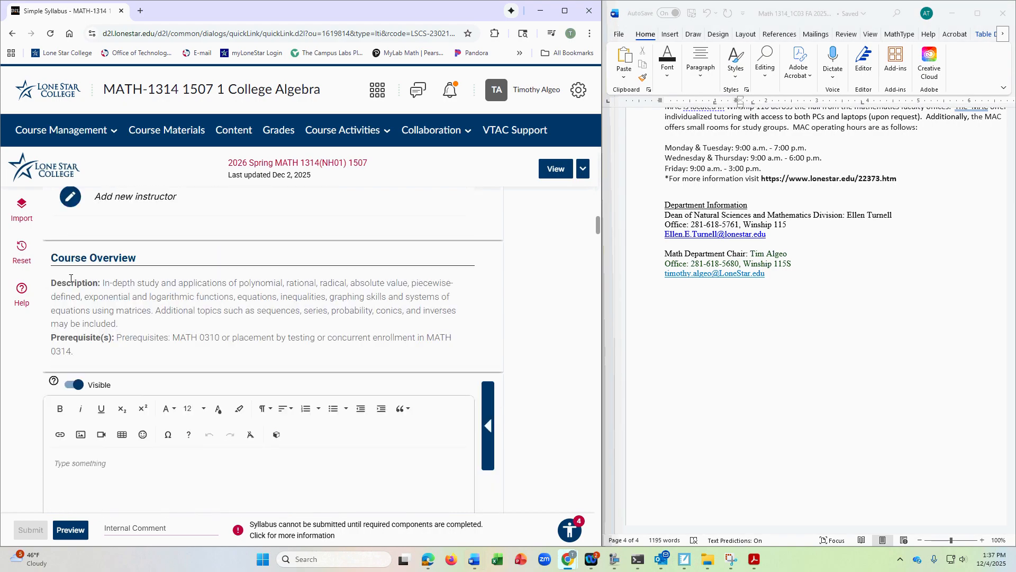
scroll(193, 307, "down", 2)
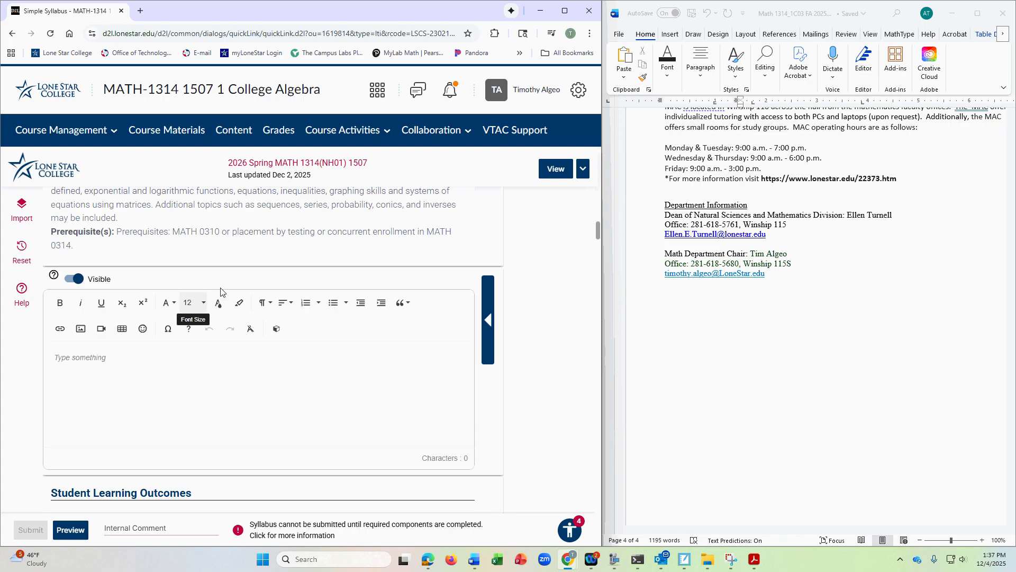
scroll(166, 365, "up", 2)
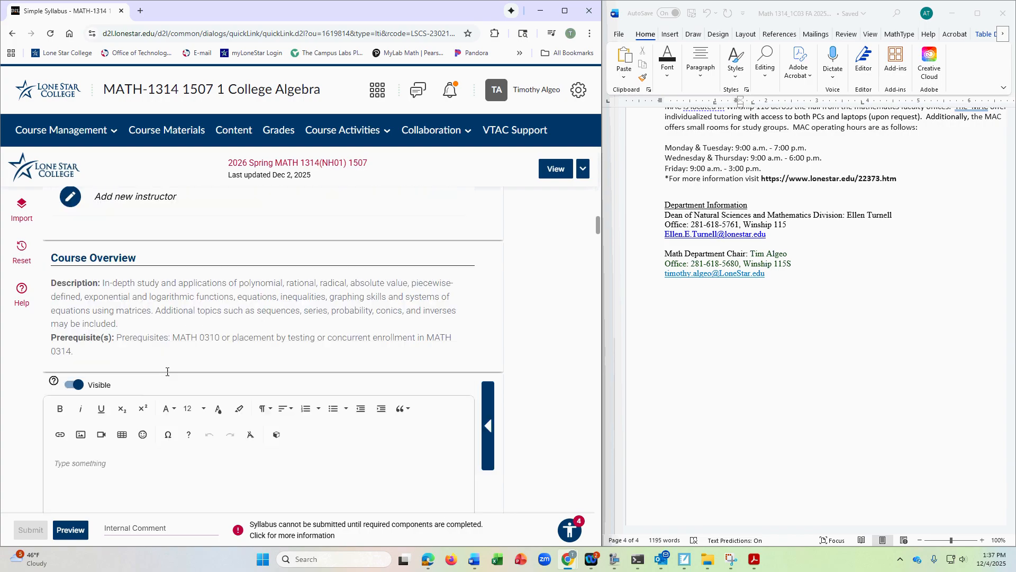
scroll(185, 355, "down", 4)
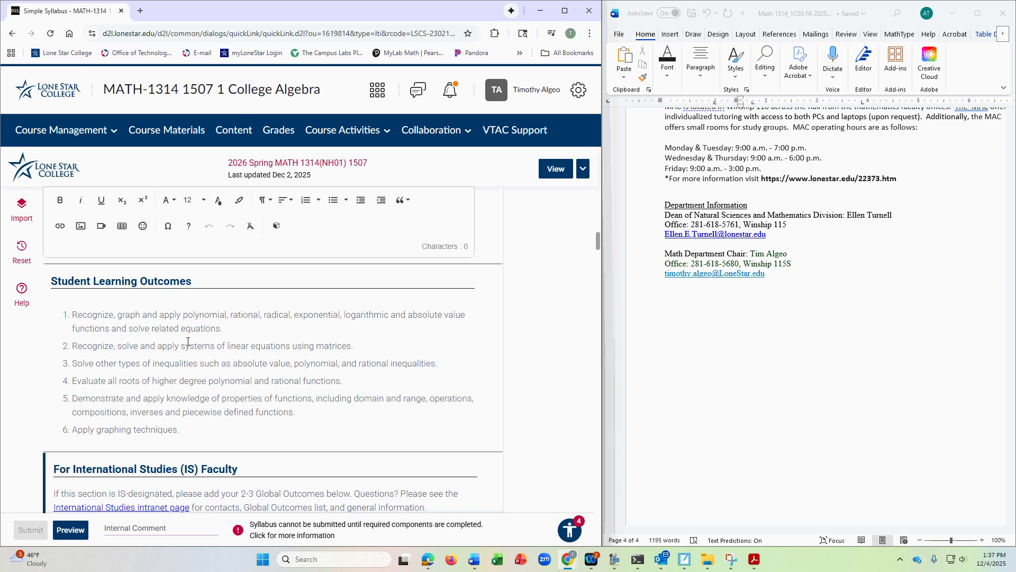
scroll(180, 323, "down", 2)
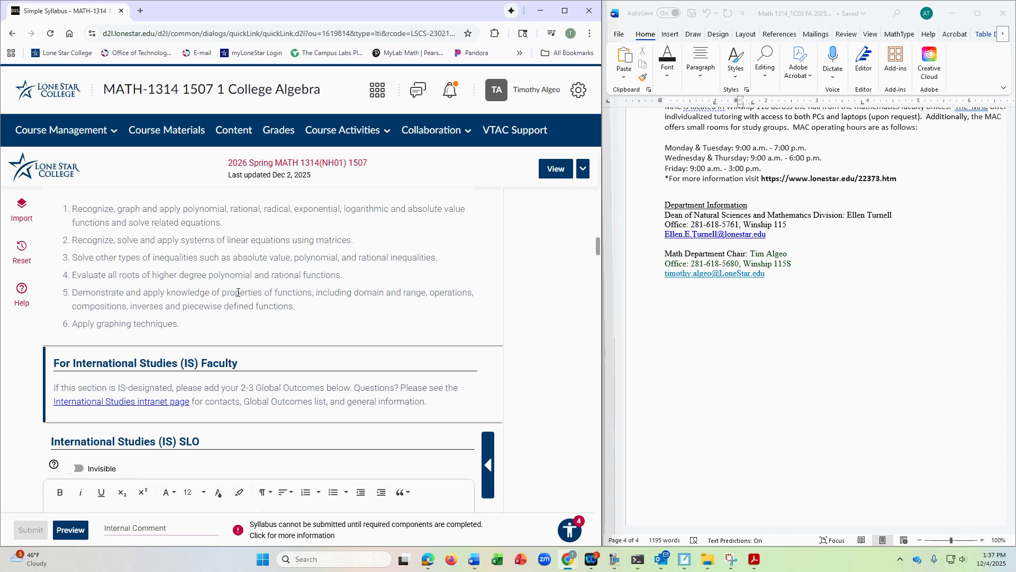
scroll(247, 289, "down", 2)
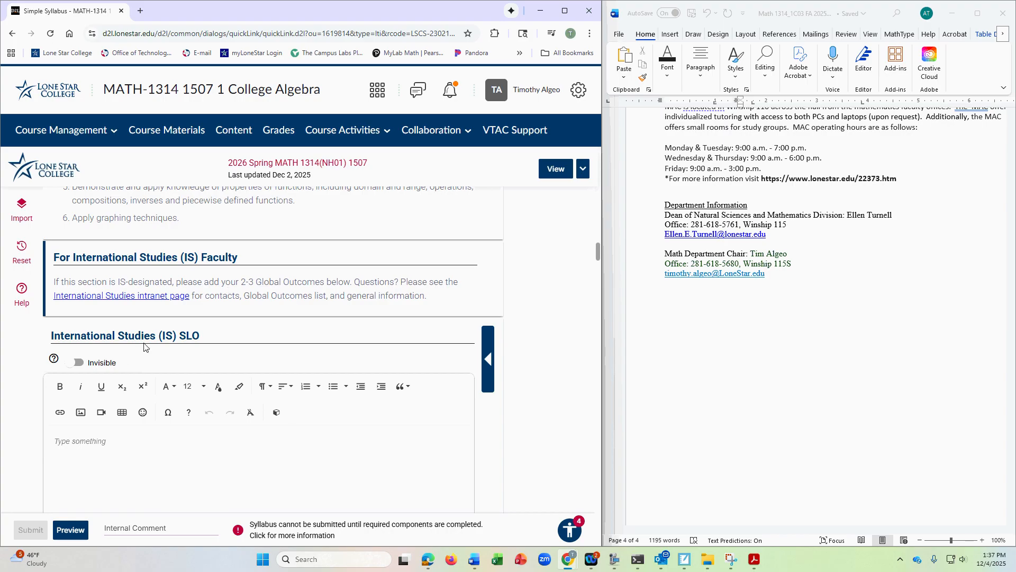
scroll(151, 405, "down", 1)
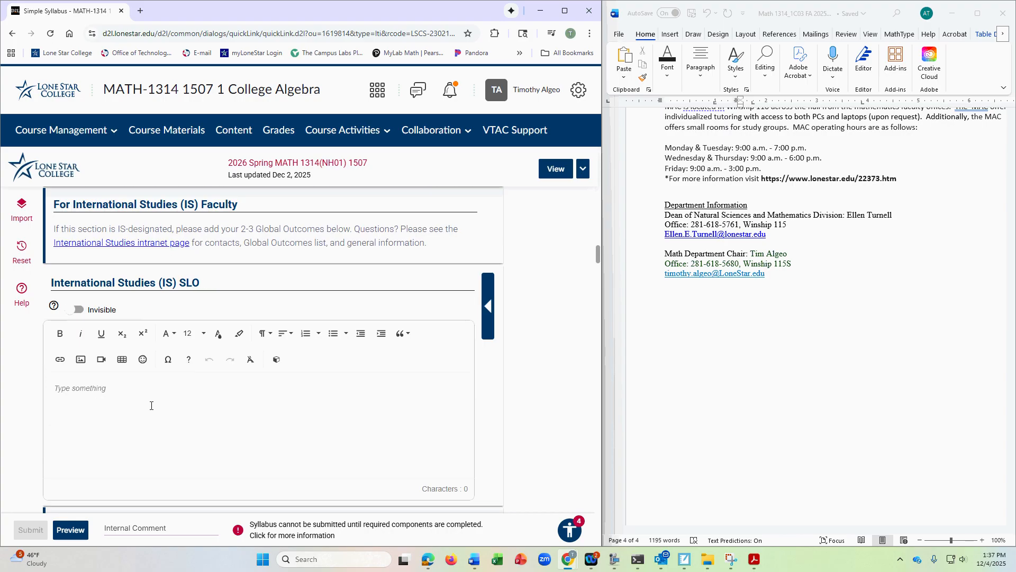
- Review the honors faculty guidance, the STAR Bundle notice, and the Required and Optional Text(s) and Materials sections
scroll(234, 360, "down", 5)
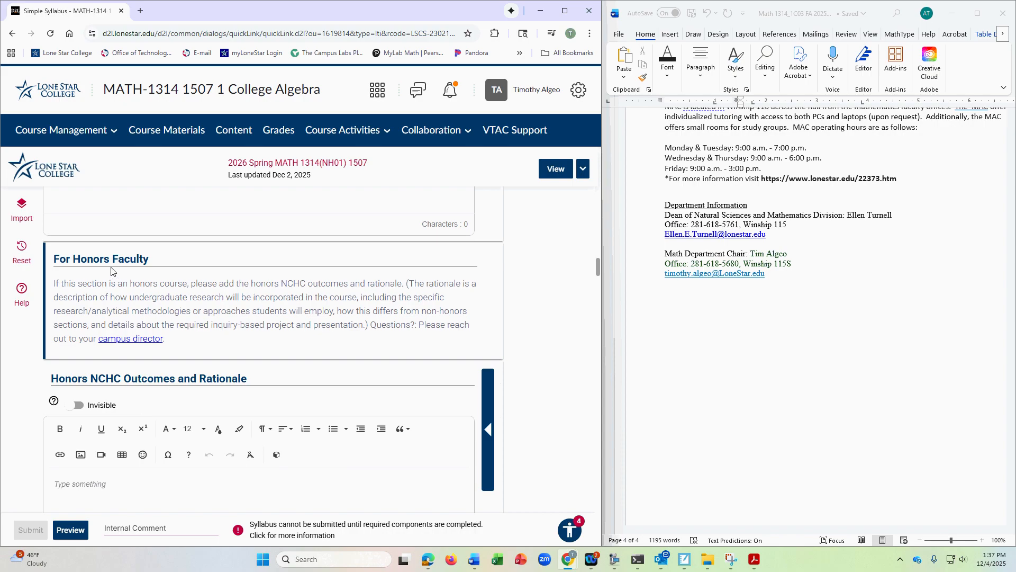
scroll(188, 328, "down", 7)
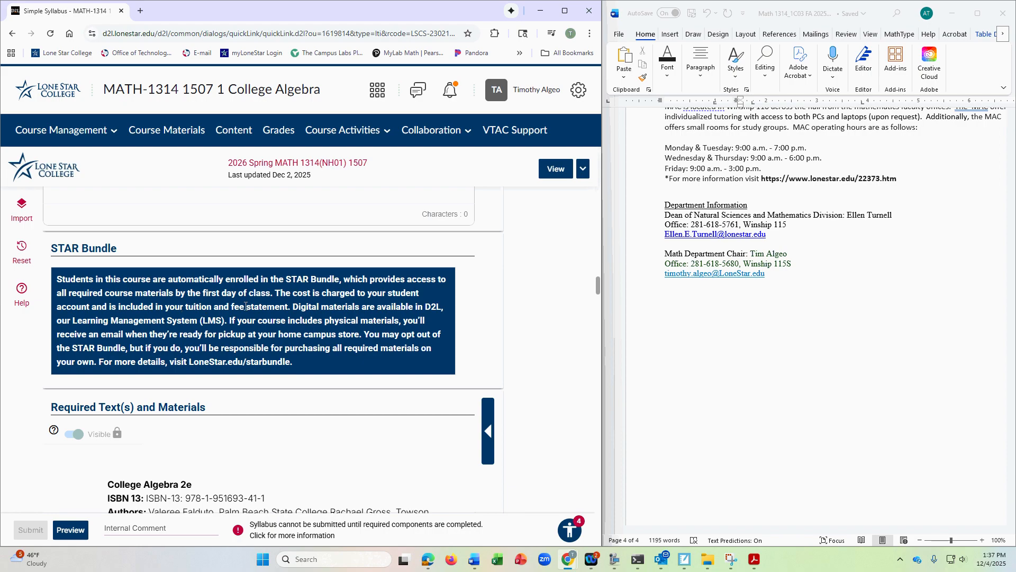
scroll(246, 305, "down", 2)
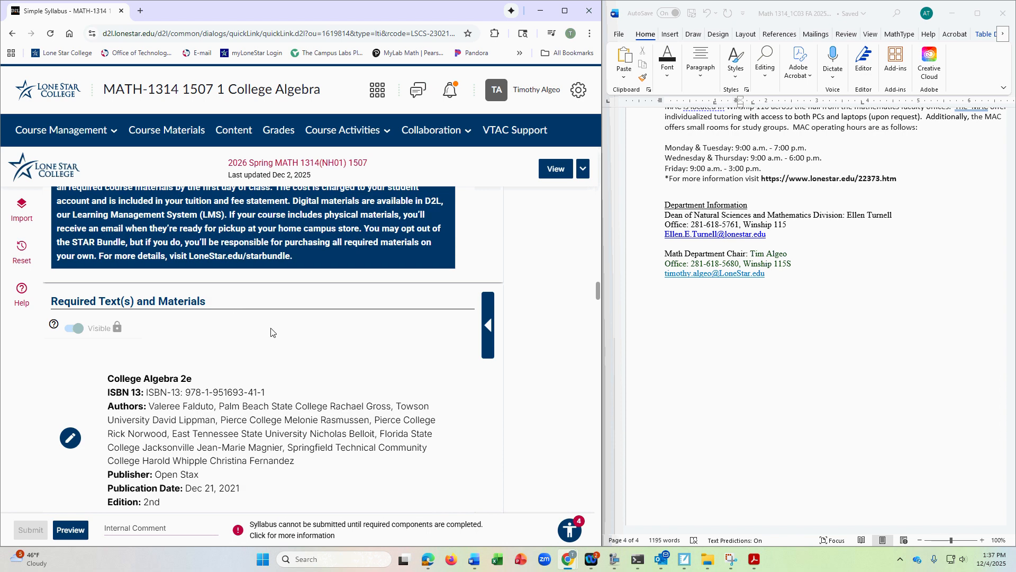
scroll(271, 332, "down", 1)
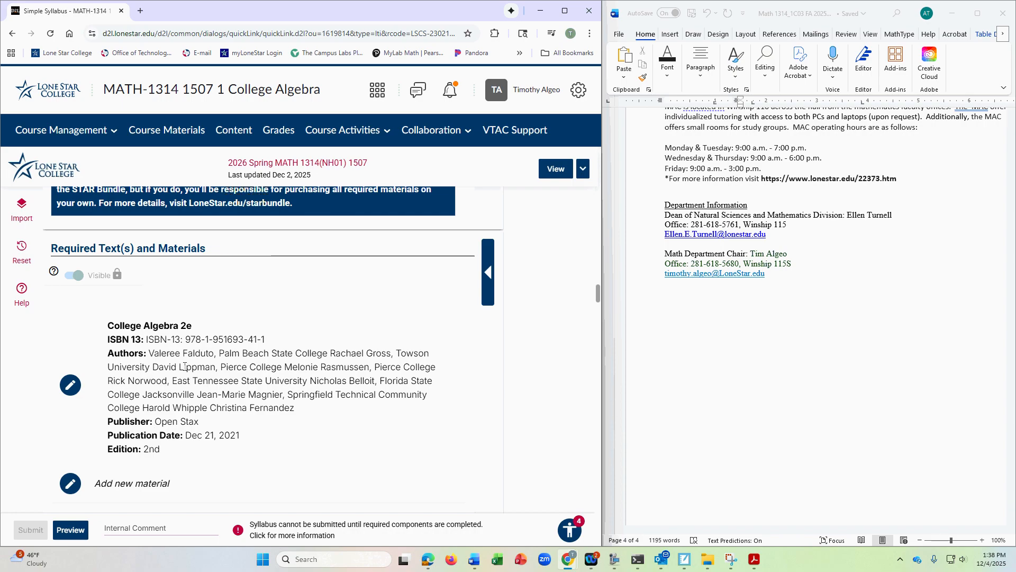
scroll(229, 372, "down", 2)
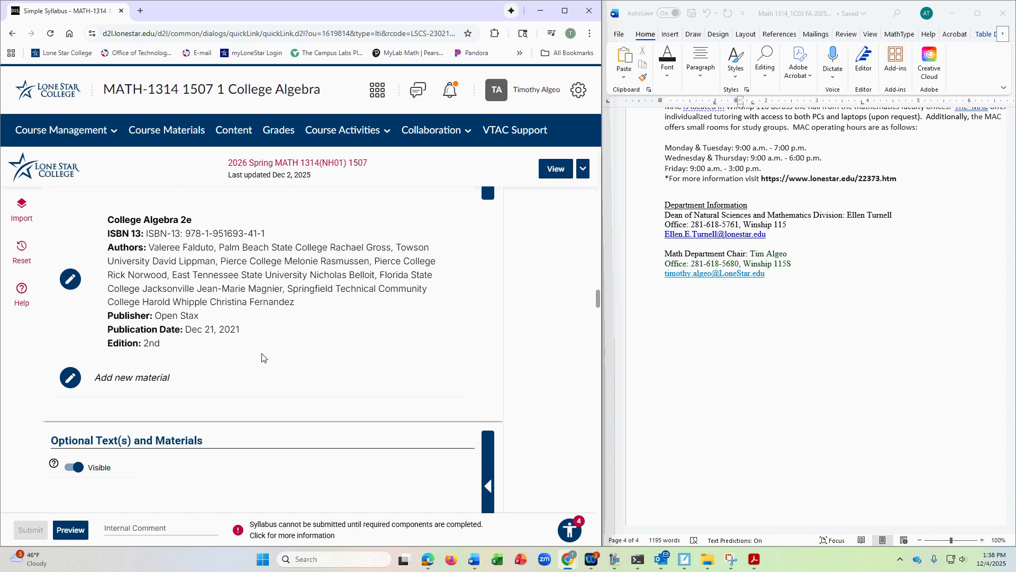
scroll(225, 365, "down", 2)
scroll(209, 374, "down", 1)
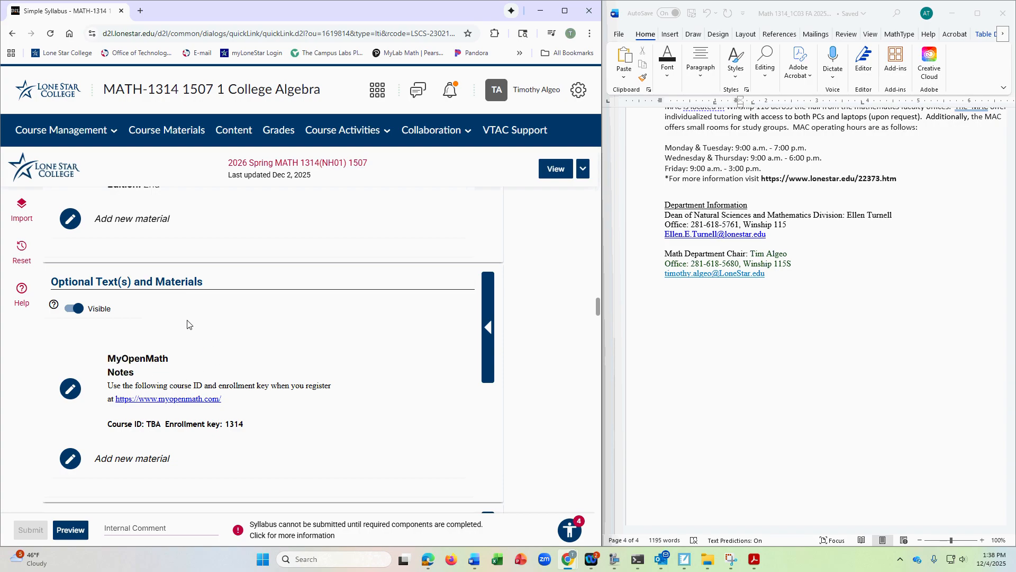
scroll(216, 339, "up", 7)
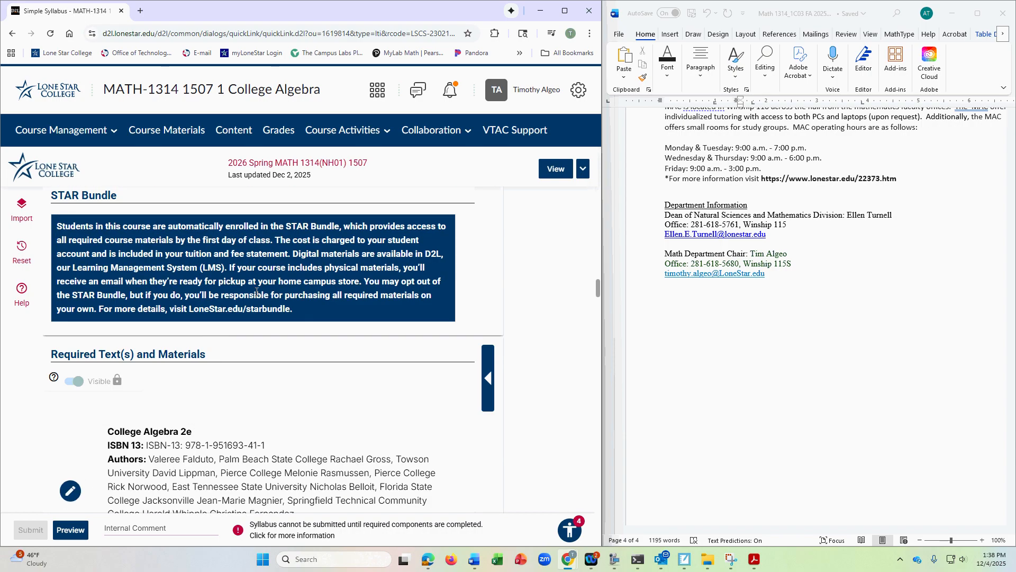
scroll(256, 291, "down", 10)
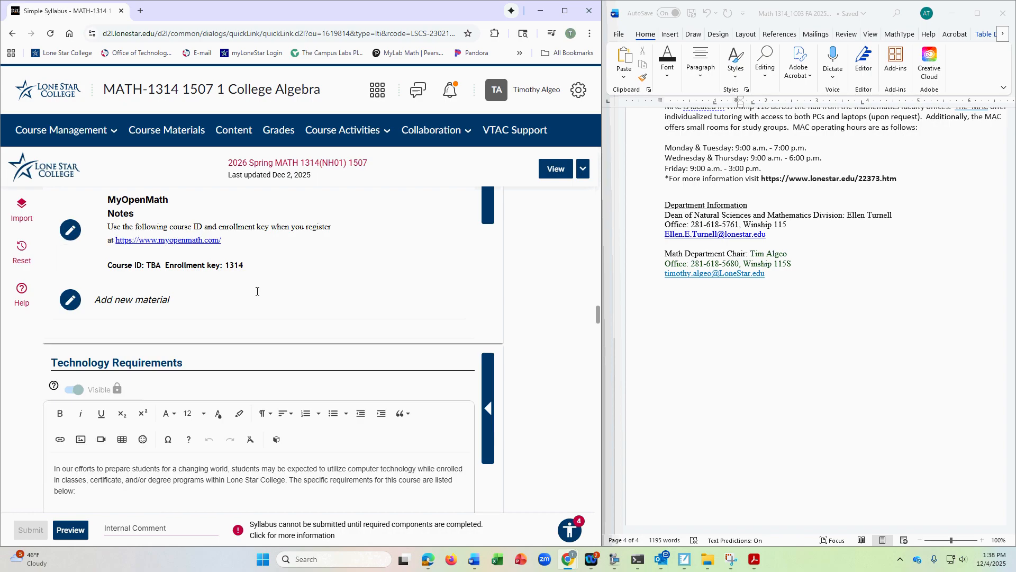
- Review the Technology Requirements, the Important Course Dates with the withdrawal text, and the required Final Exam or Final Project Date field
scroll(257, 291, "down", 1)
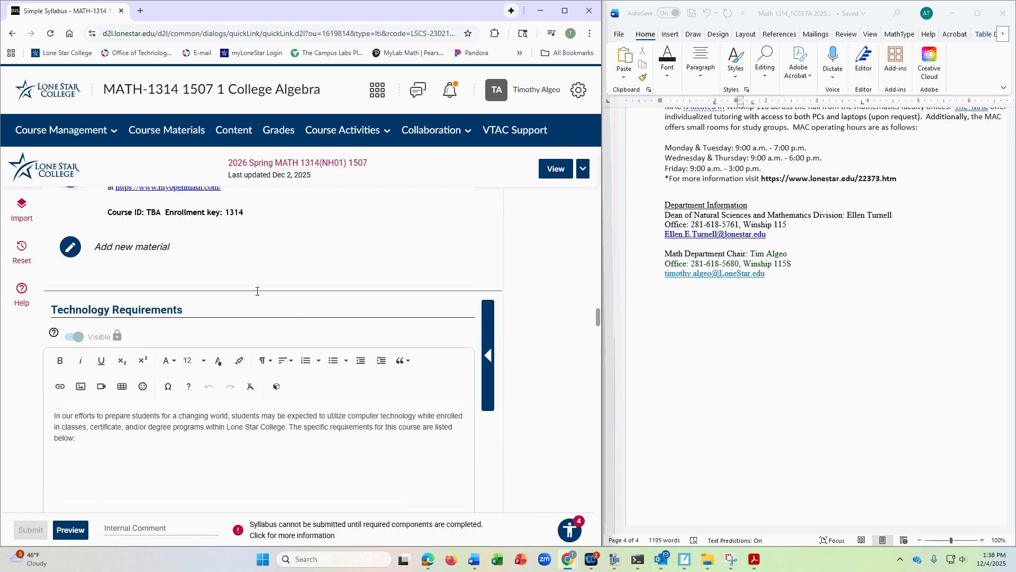
scroll(257, 291, "down", 1)
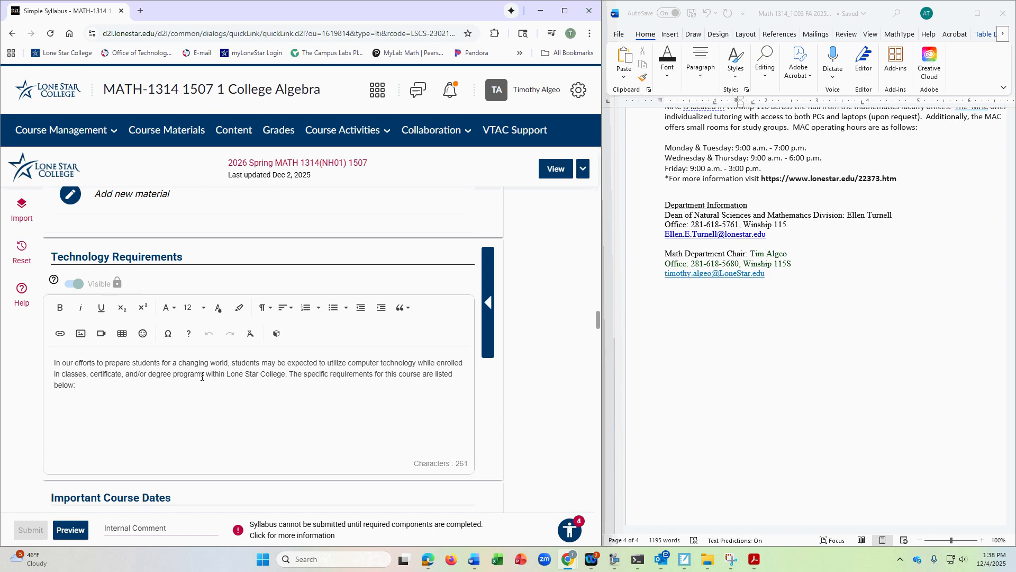
scroll(221, 391, "down", 5)
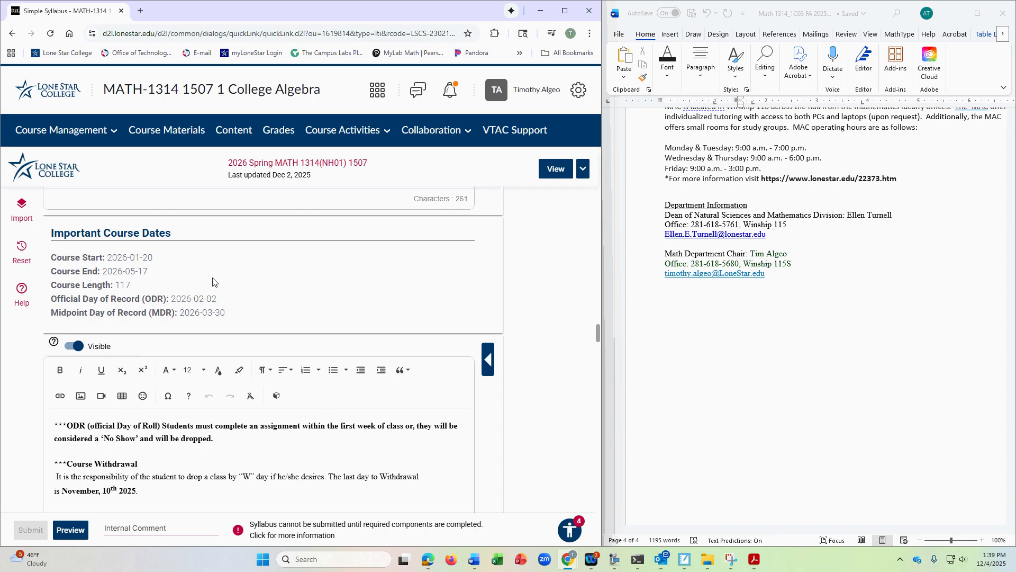
scroll(213, 282, "down", 1)
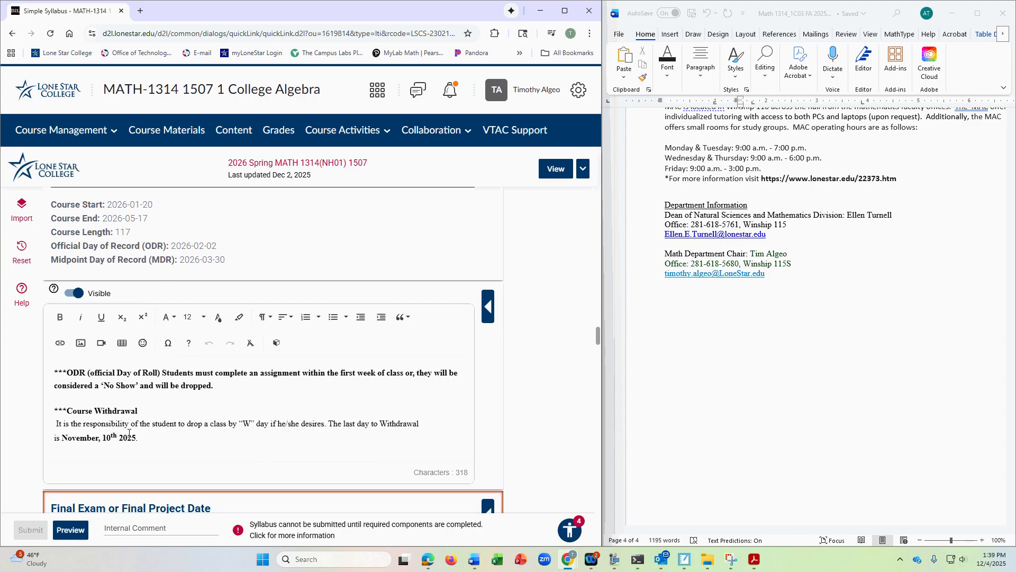
scroll(172, 402, "down", 5)
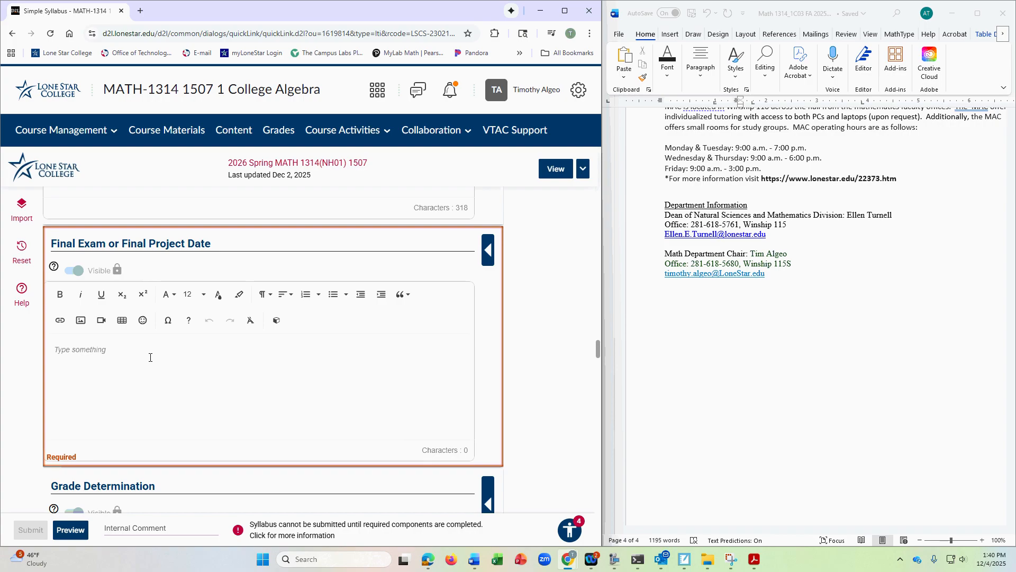
- Examine the Grade Determination section, including the grading scale and the homework, regular exam and final exam descriptions
scroll(196, 352, "down", 5)
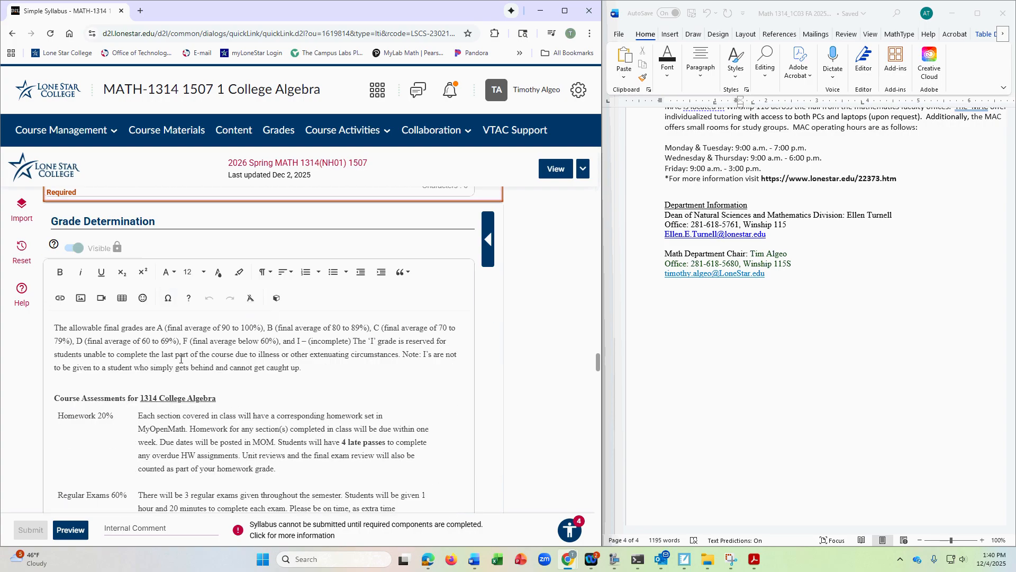
scroll(220, 338, "down", 2)
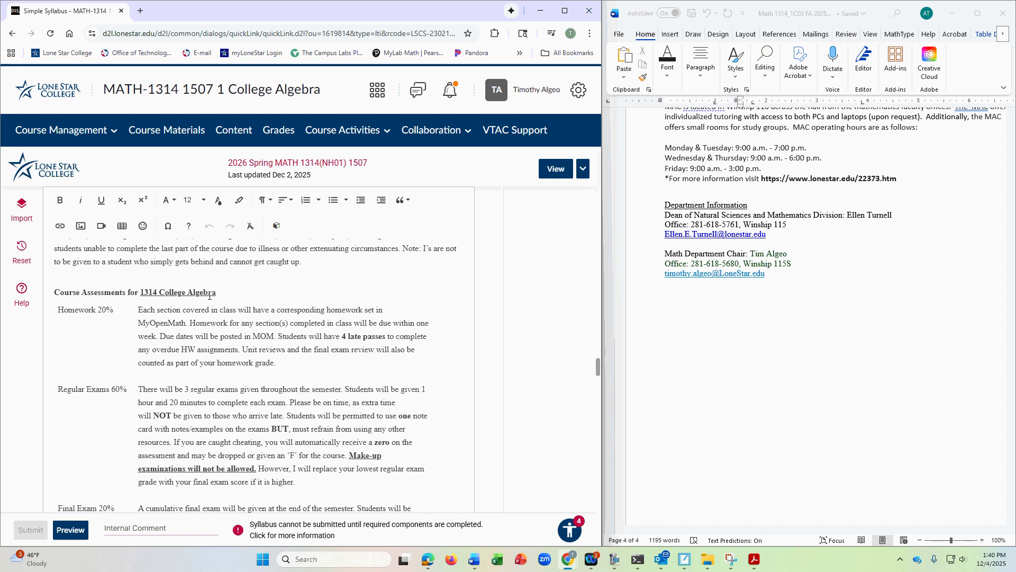
scroll(209, 297, "up", 2)
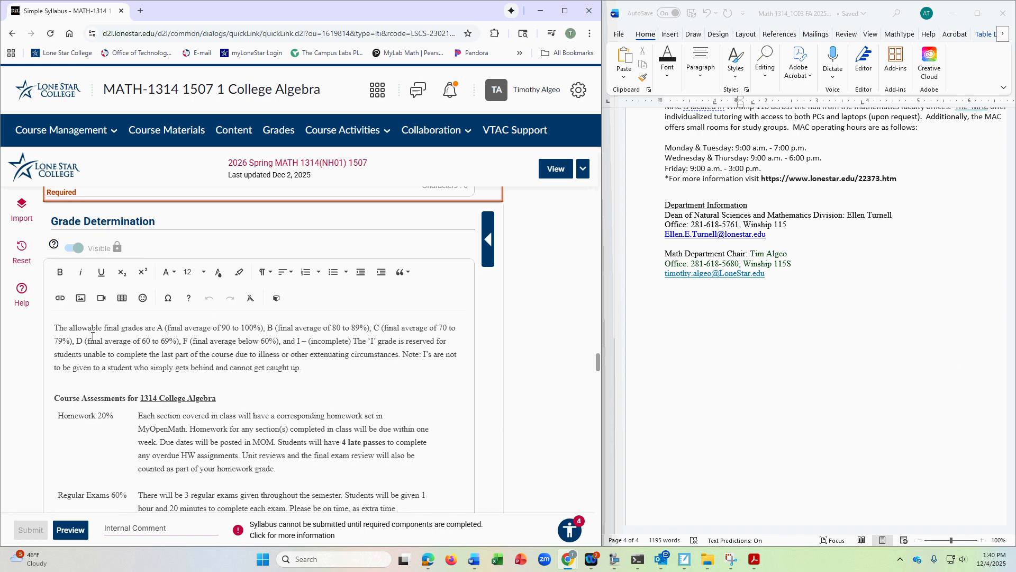
scroll(180, 366, "down", 3)
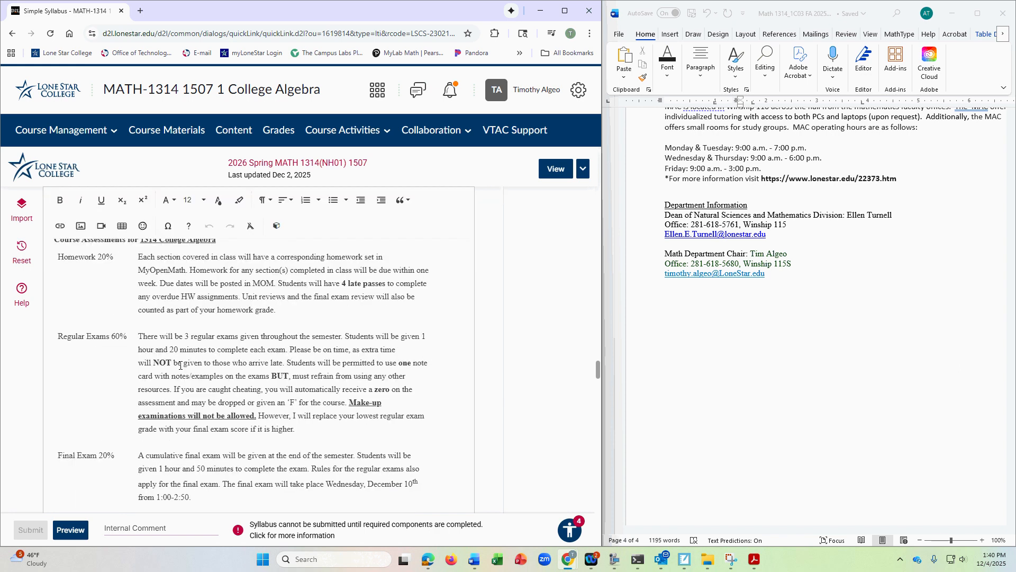
scroll(180, 365, "down", 3)
scroll(211, 334, "down", 1)
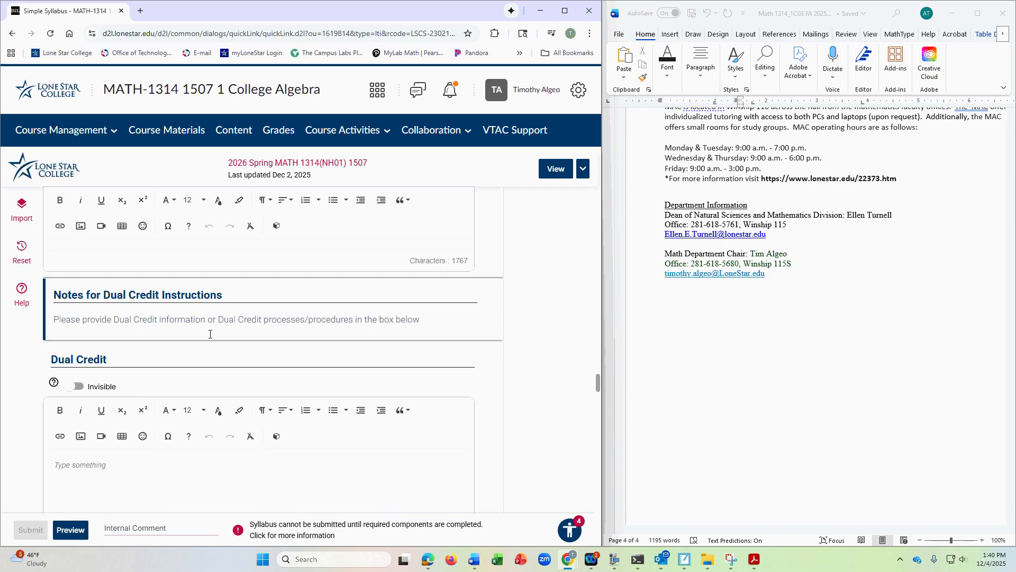
scroll(141, 323, "up", 1)
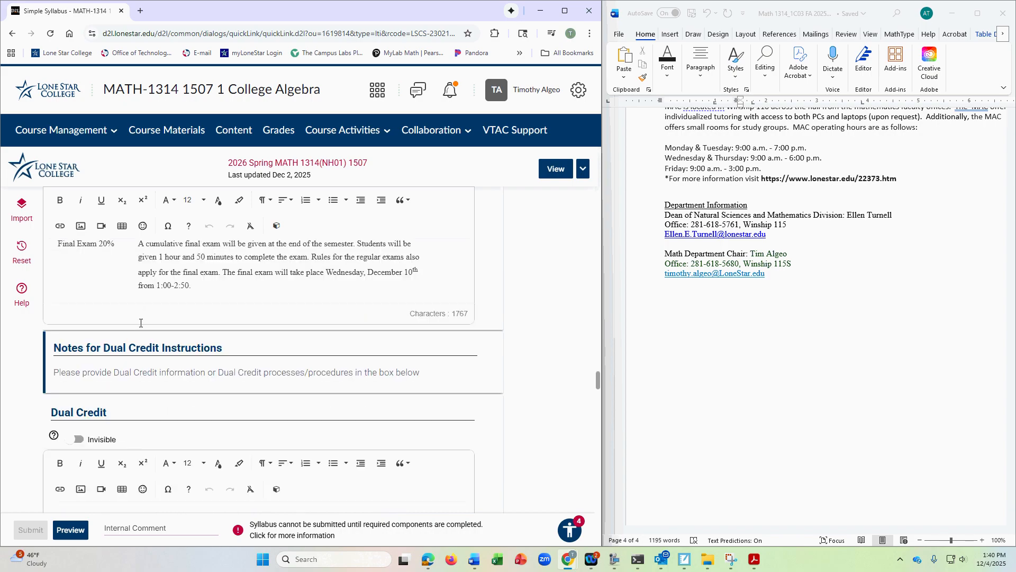
scroll(141, 323, "up", 6)
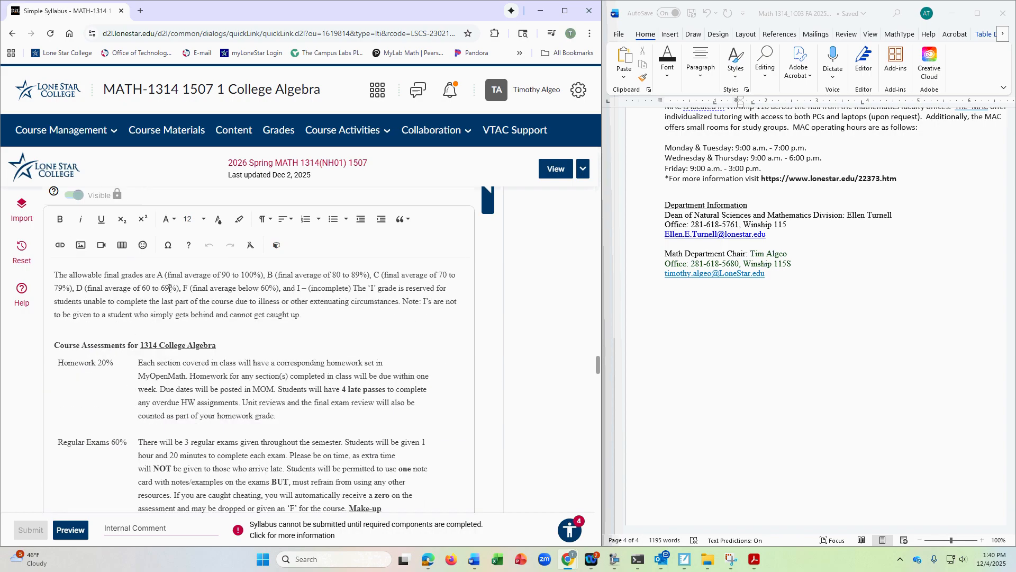
scroll(164, 297, "up", 2)
scroll(169, 352, "down", 1)
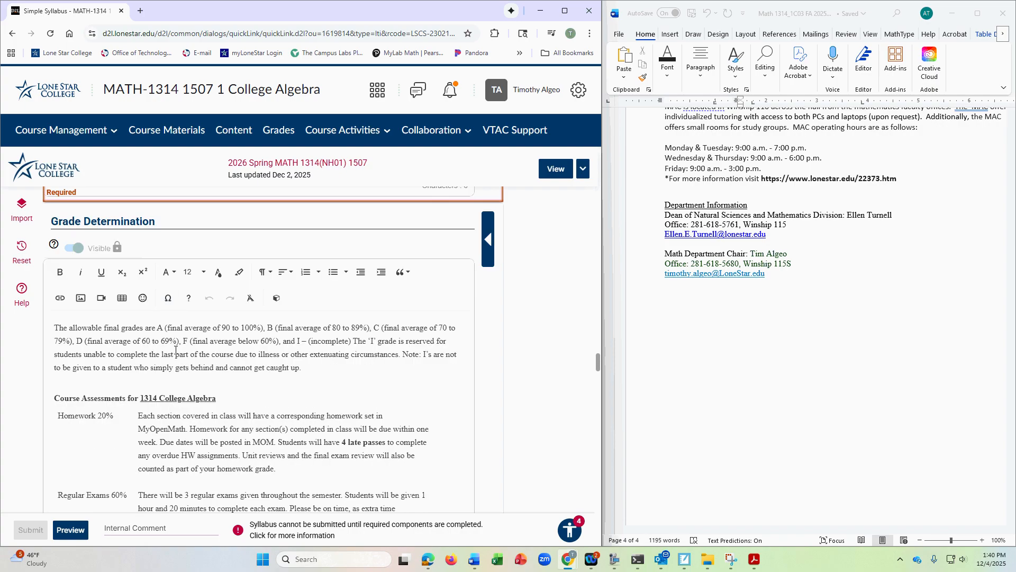
scroll(154, 379, "down", 3)
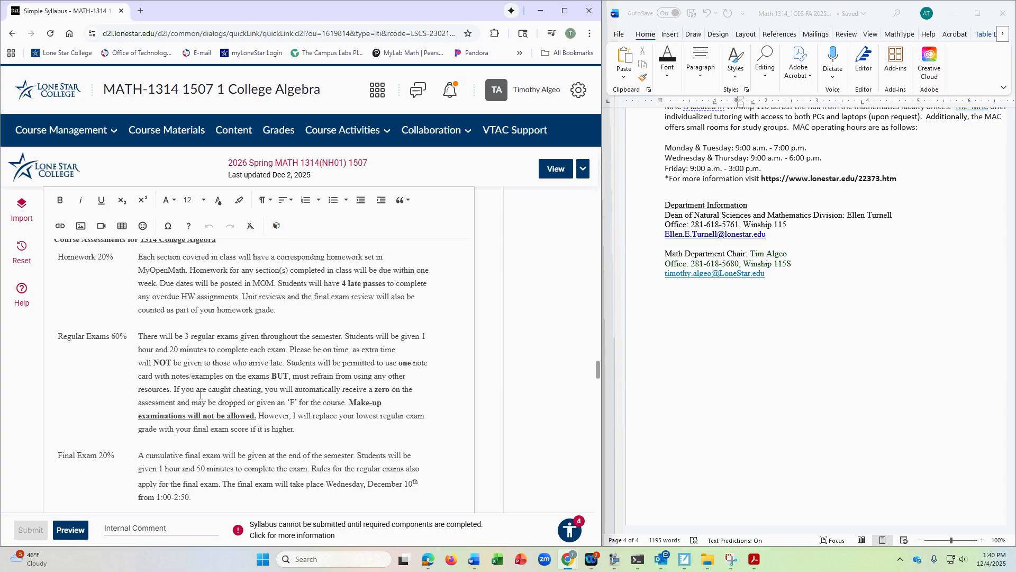
- Look over the Dual Credit section and place the cursor in the required Instructor and Course Policies text box
scroll(200, 394, "down", 5)
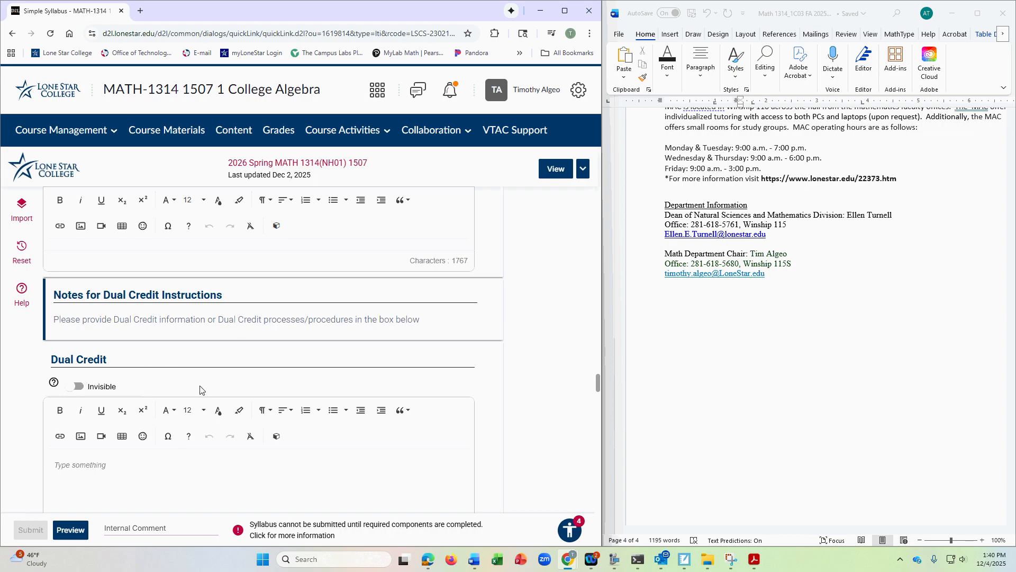
scroll(201, 387, "down", 2)
scroll(192, 355, "down", 2)
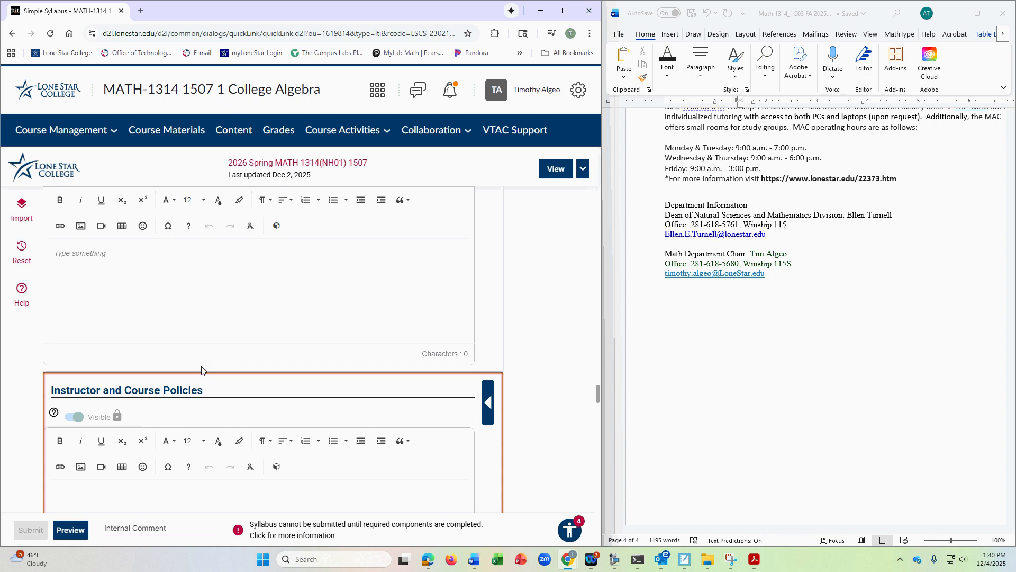
scroll(202, 370, "down", 2)
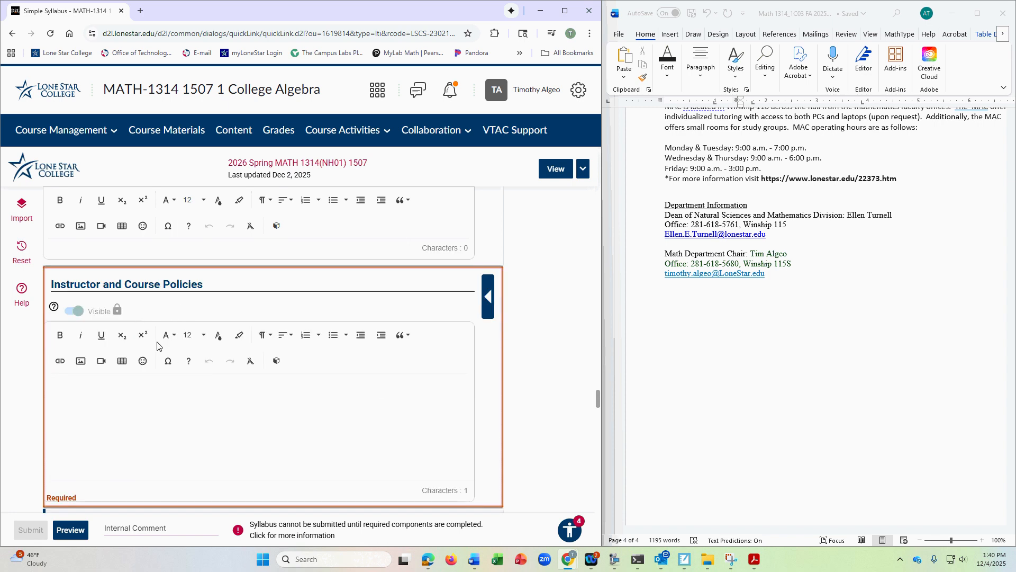
scroll(128, 391, "down", 2)
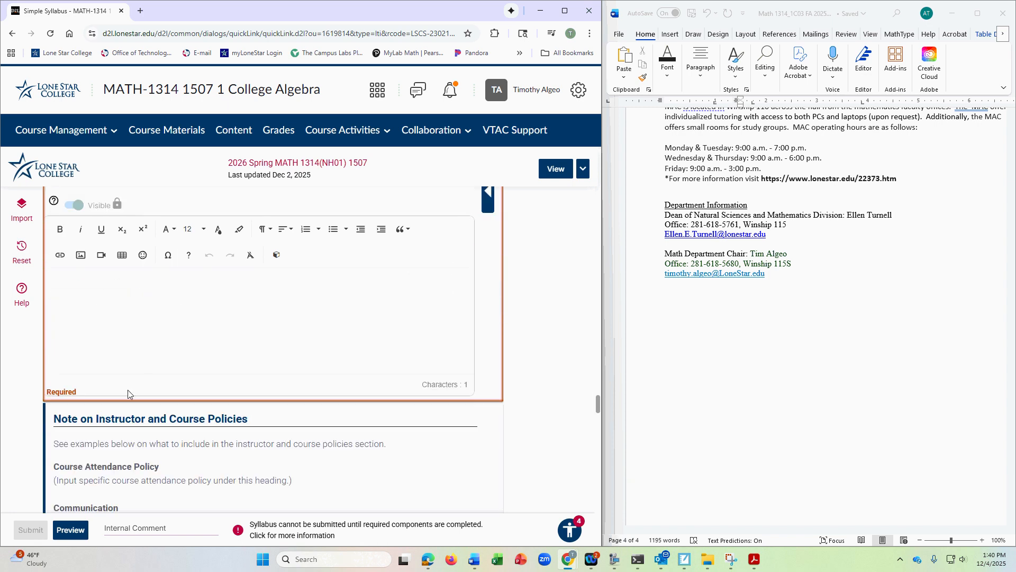
left_click(108, 336)
scroll(163, 340, "up", 3)
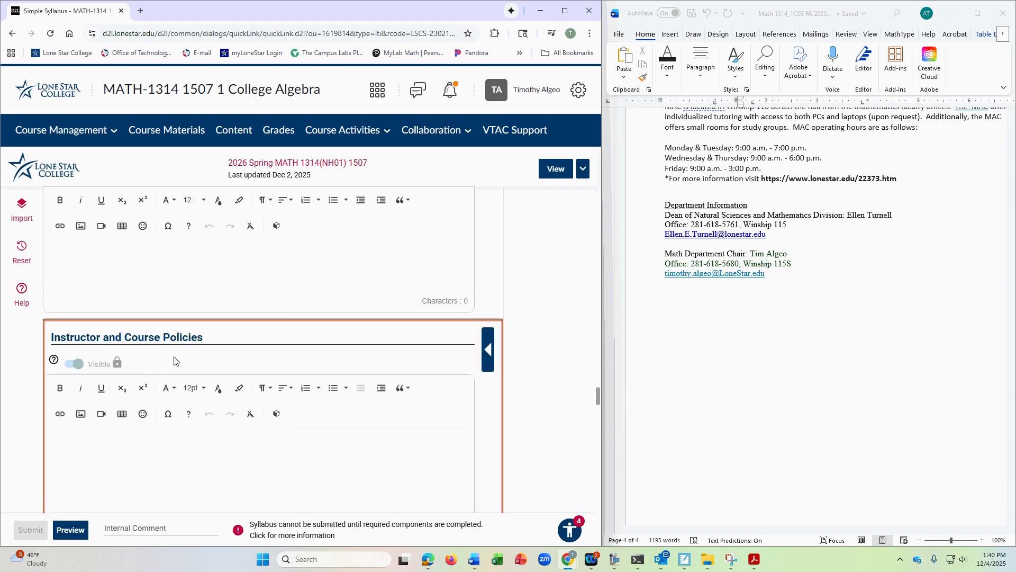
- Look back through the Word syllabus for instructor and course policy text, from the department information up to the Major Course Outcomes
scroll(727, 346, "up", 6)
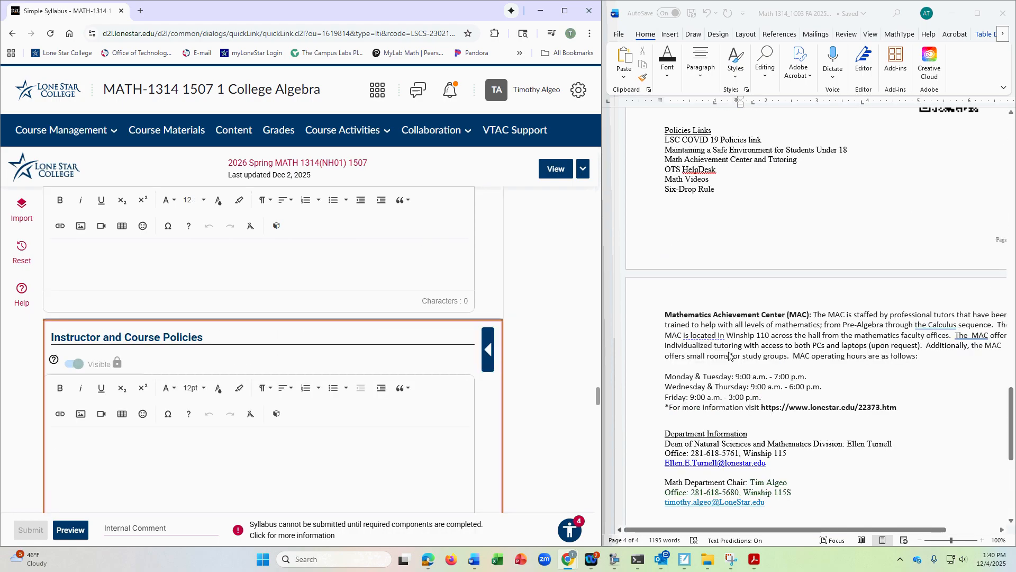
scroll(729, 356, "up", 12)
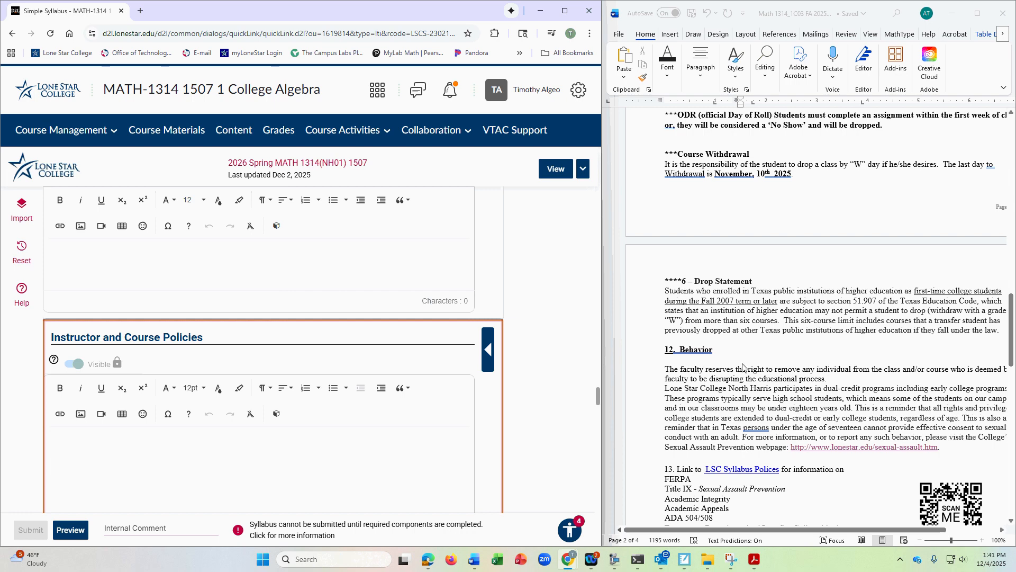
scroll(777, 371, "up", 10)
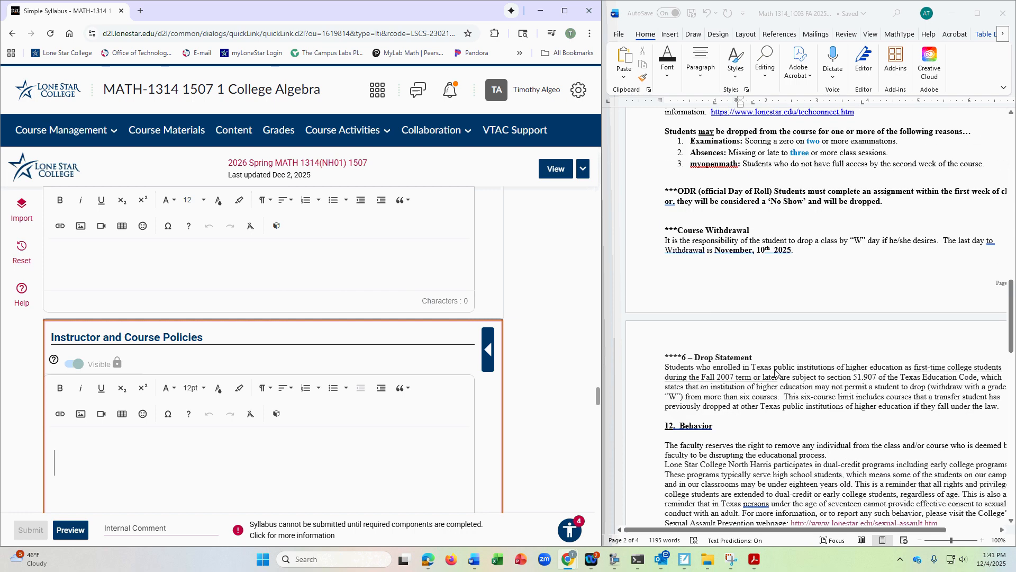
scroll(775, 370, "up", 1)
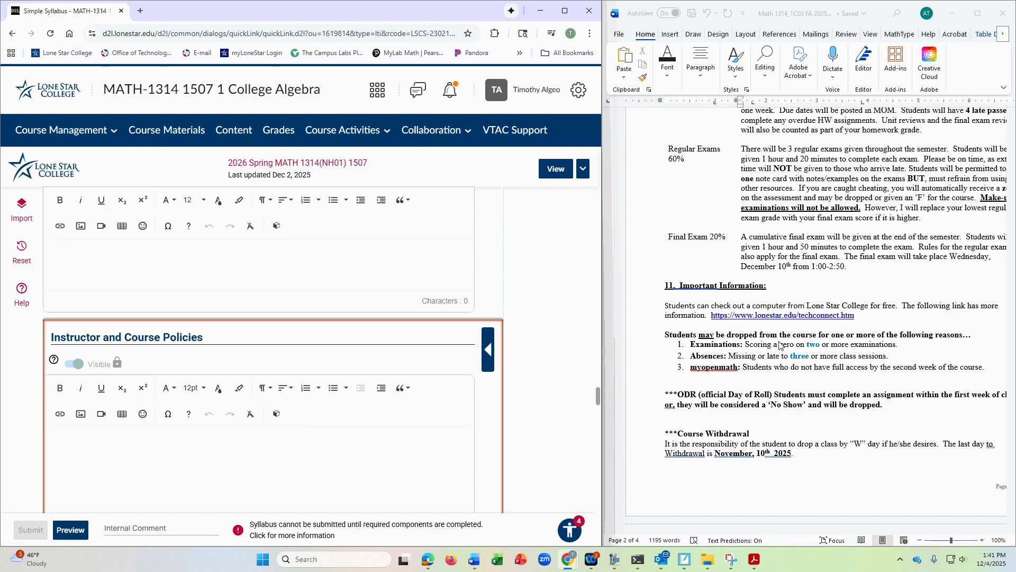
scroll(780, 345, "up", 10)
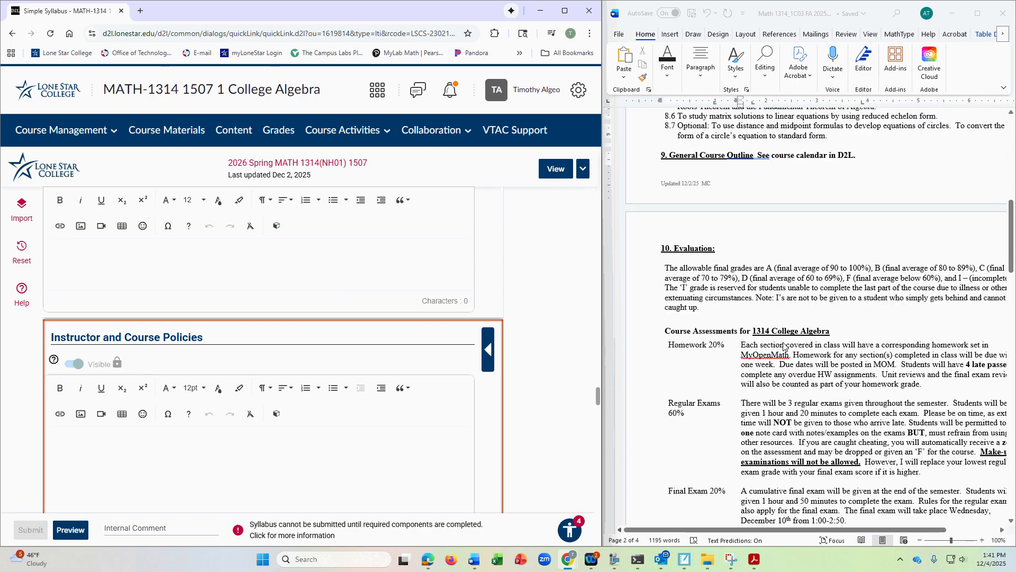
scroll(784, 347, "up", 5)
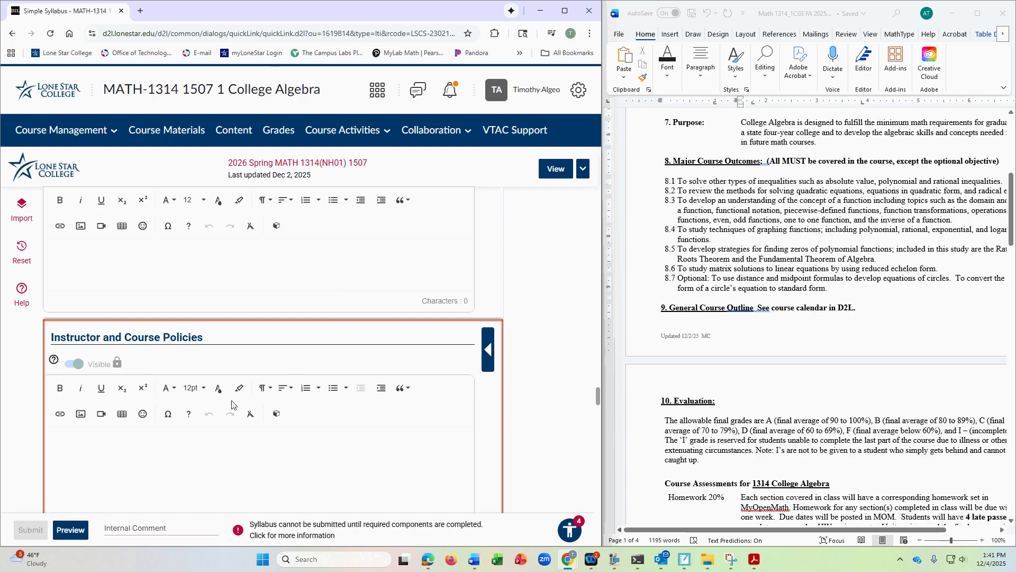
- Review the Instructor and Course Policies help headings and the Lone Star College Policies on attendance and academically related activities
scroll(232, 404, "down", 8)
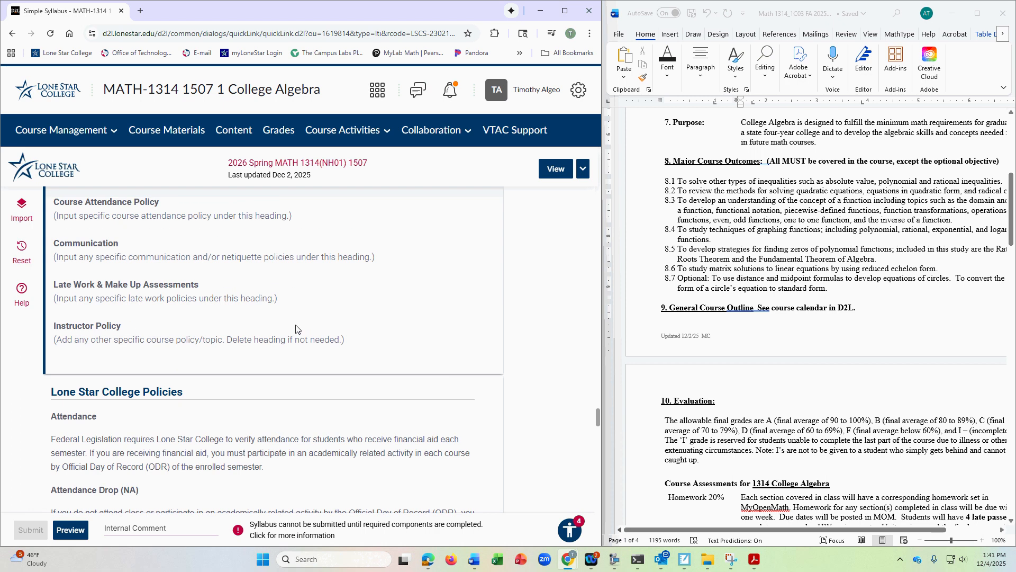
scroll(295, 329, "down", 2)
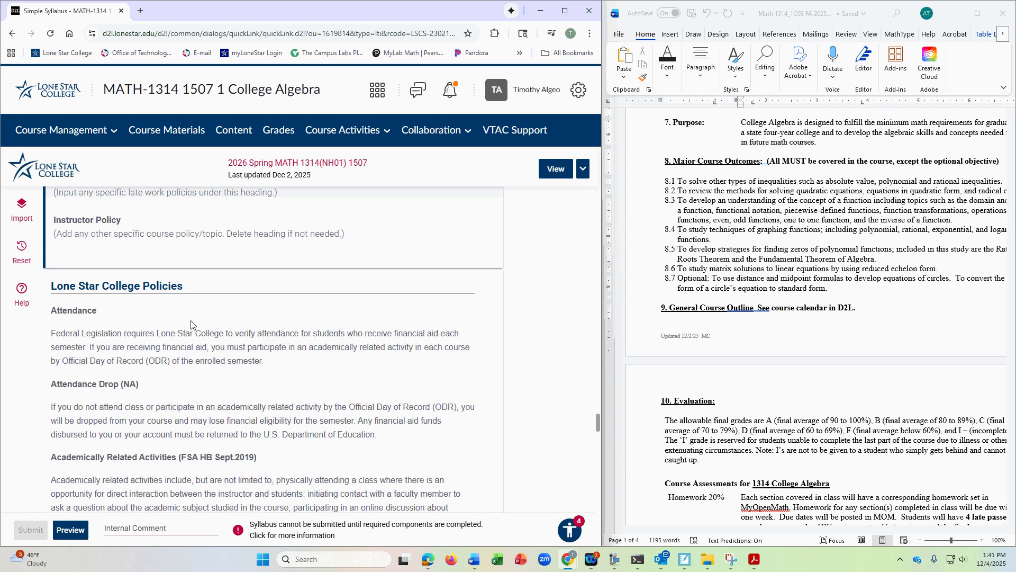
scroll(238, 332, "down", 3)
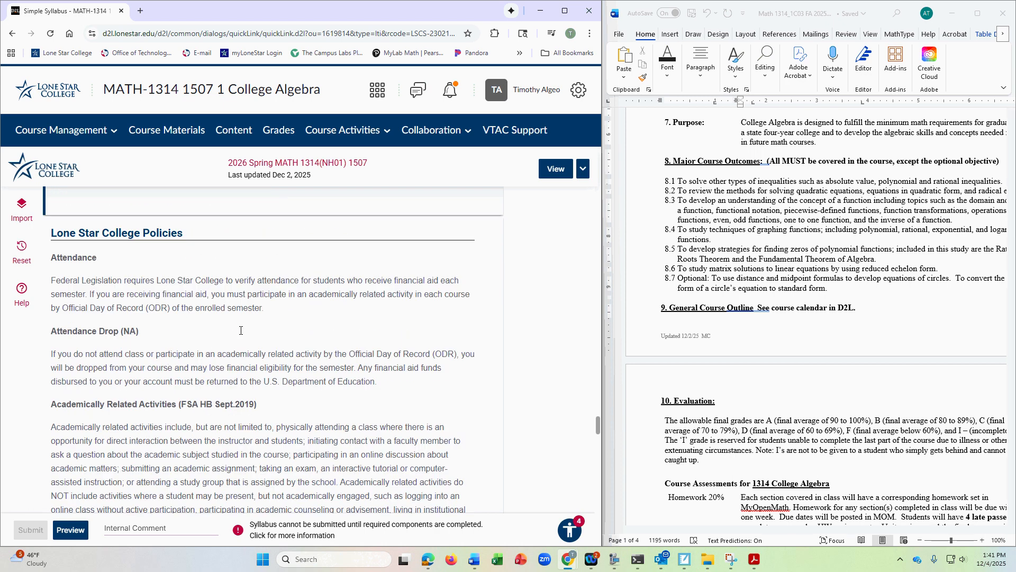
scroll(240, 330, "up", 1)
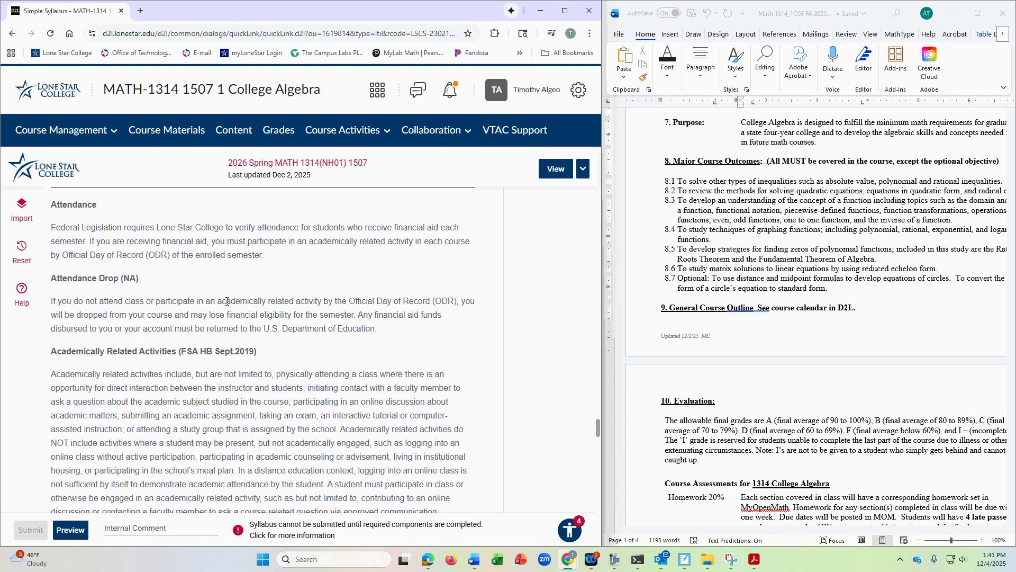
scroll(354, 323, "down", 10)
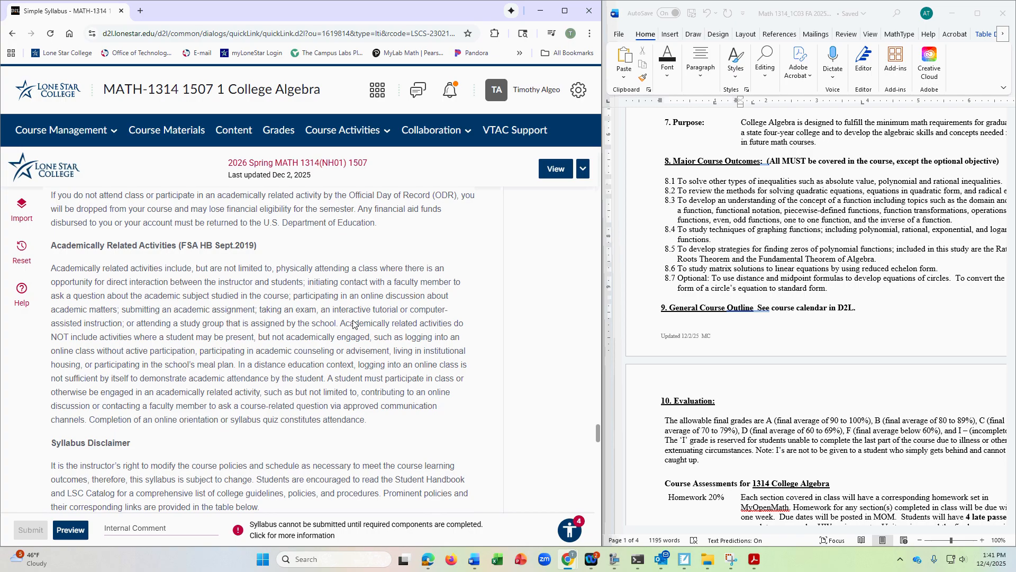
scroll(353, 323, "down", 10)
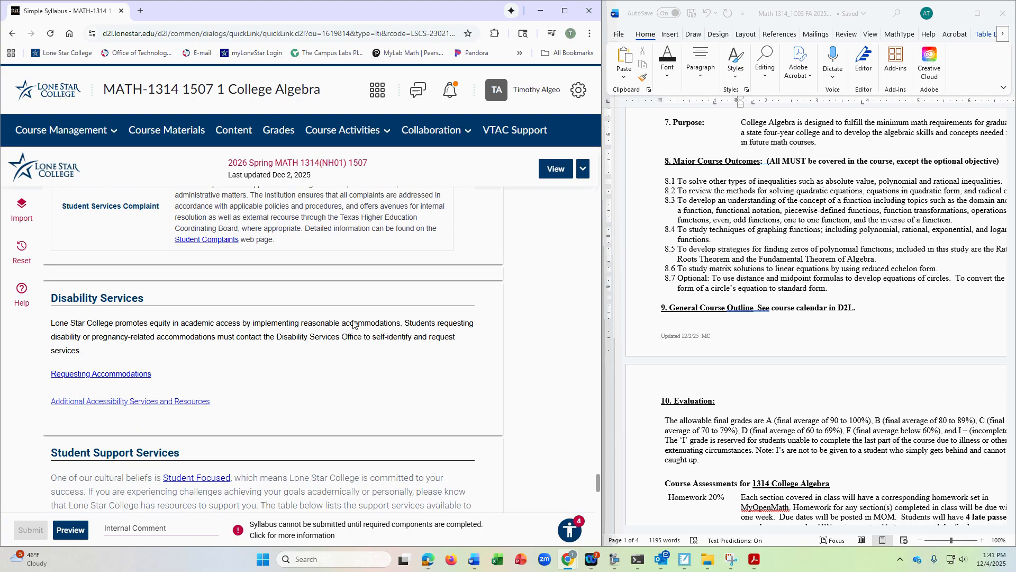
- Look over the Disability Services and Student Support Services sections, including the table of student resources links
scroll(354, 324, "down", 2)
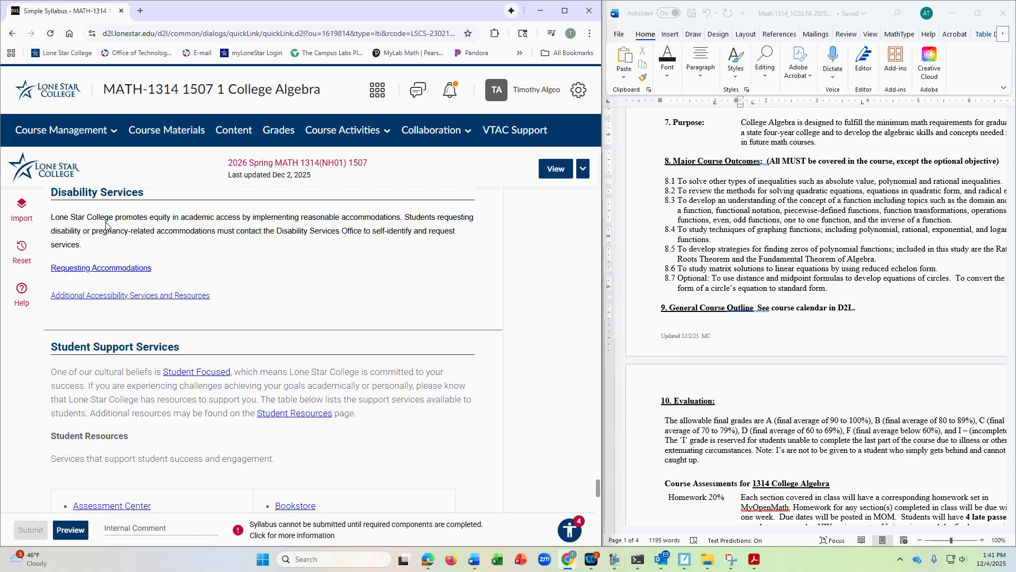
scroll(298, 294, "down", 5)
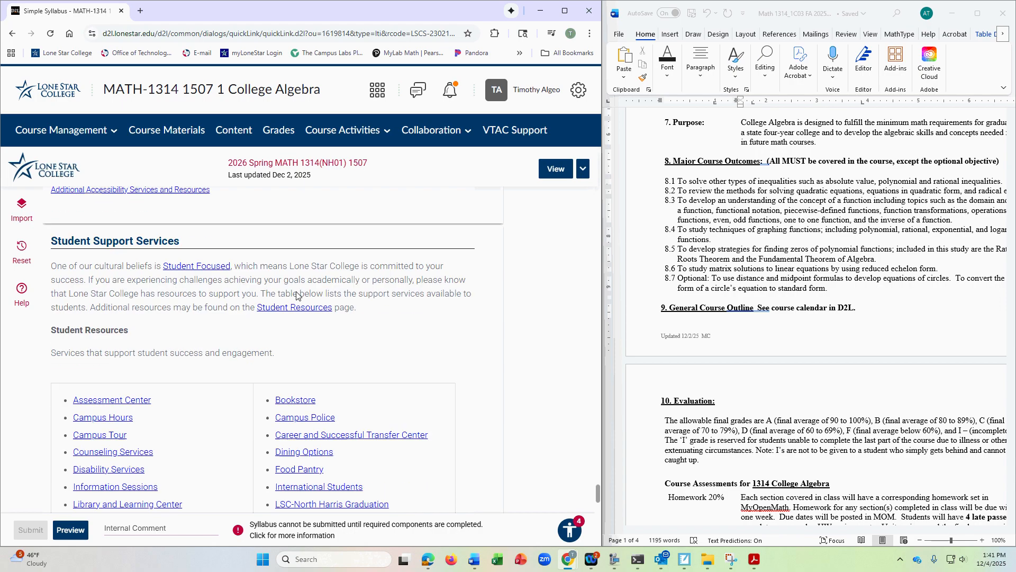
scroll(297, 295, "down", 2)
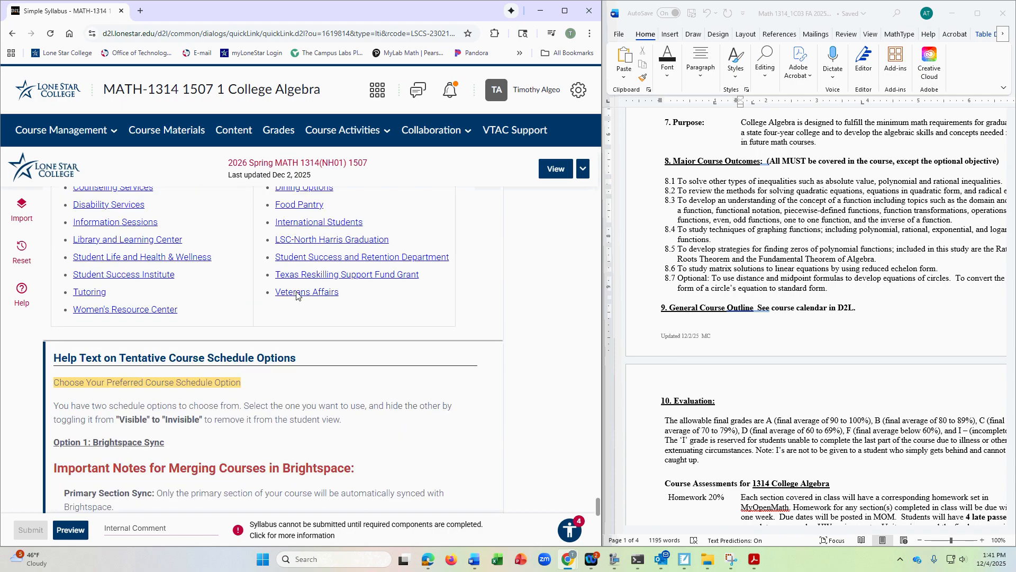
- Review the Brightspace sync and manual options for the Tentative Course Schedule, and list the required components blocking submission
scroll(297, 295, "down", 2)
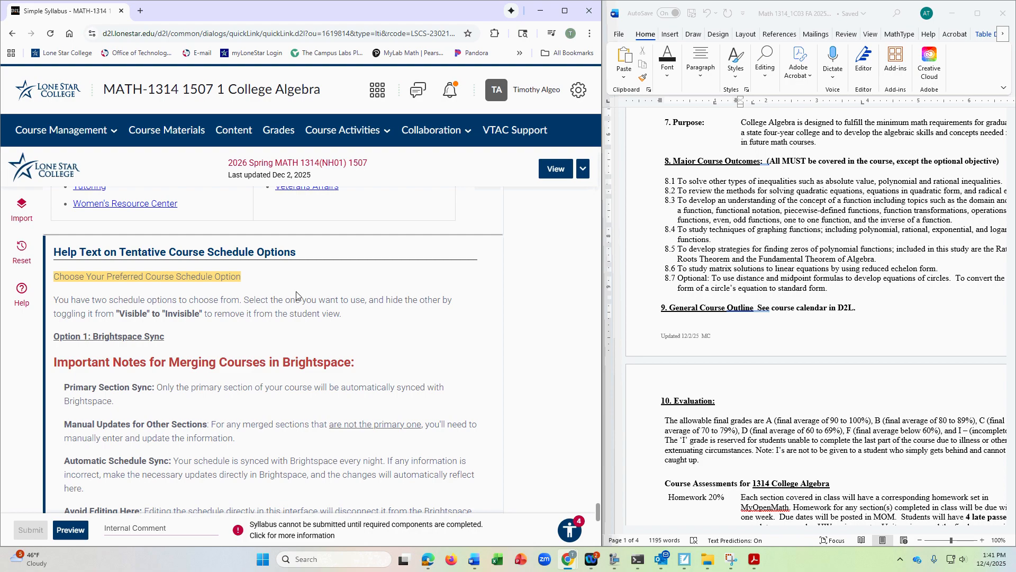
scroll(297, 295, "down", 3)
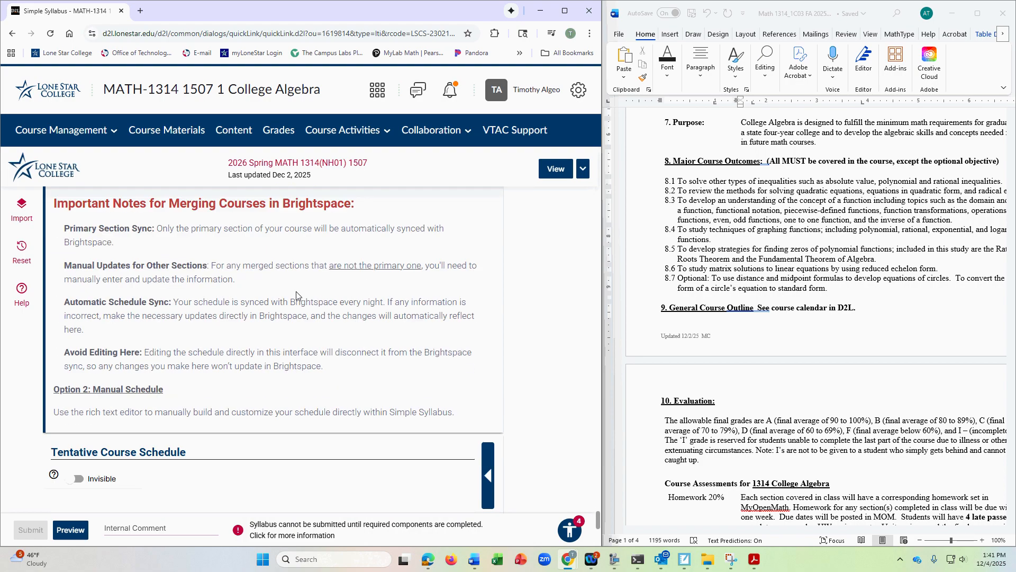
scroll(296, 295, "down", 2)
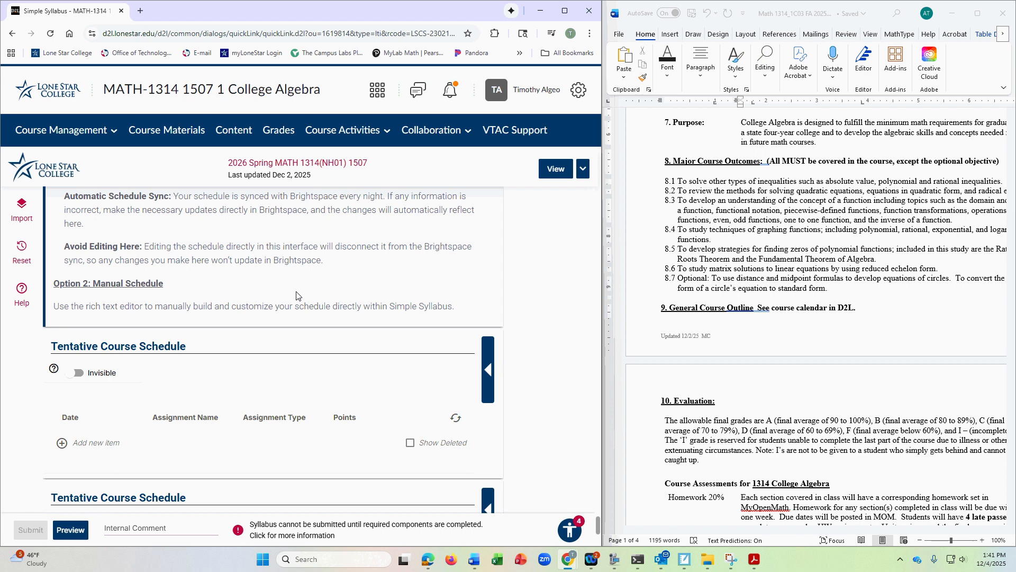
scroll(296, 296, "down", 1)
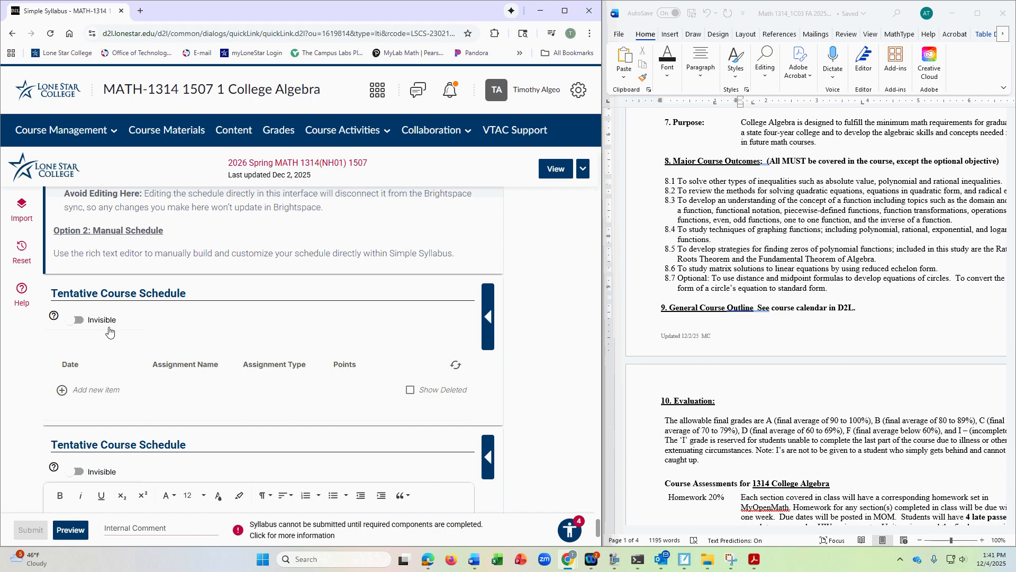
scroll(176, 299, "down", 2)
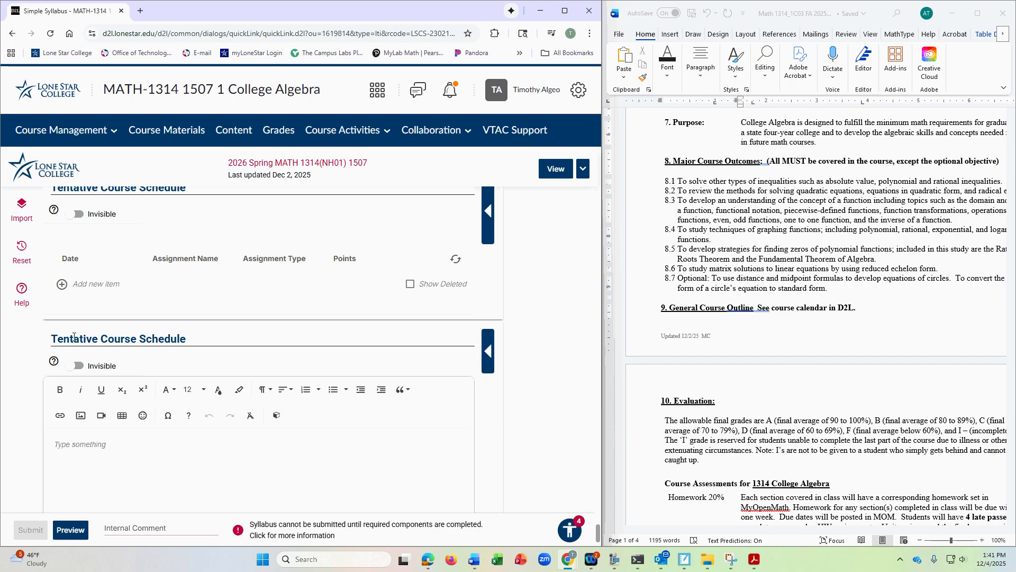
scroll(136, 339, "down", 1)
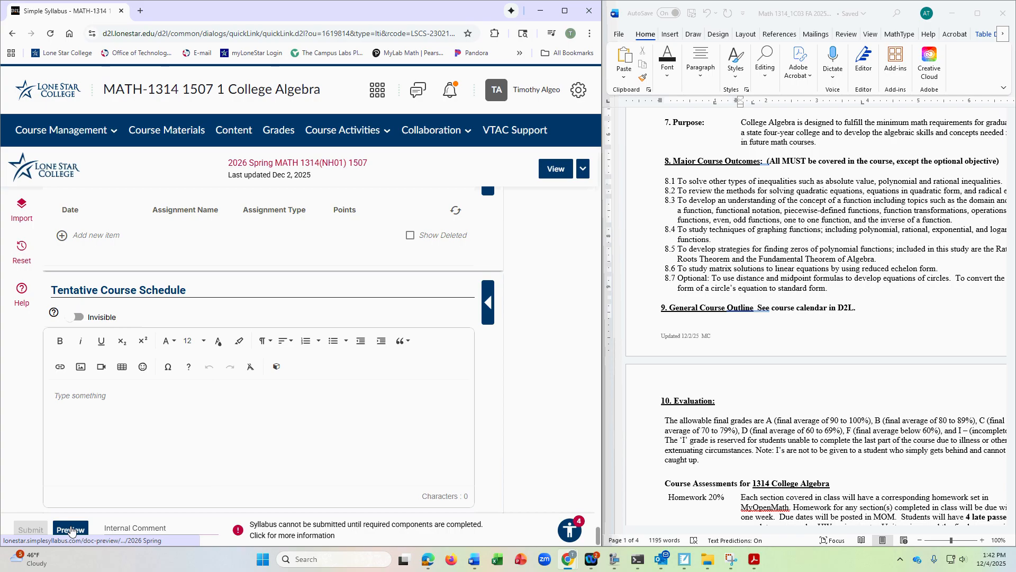
left_click(269, 534)
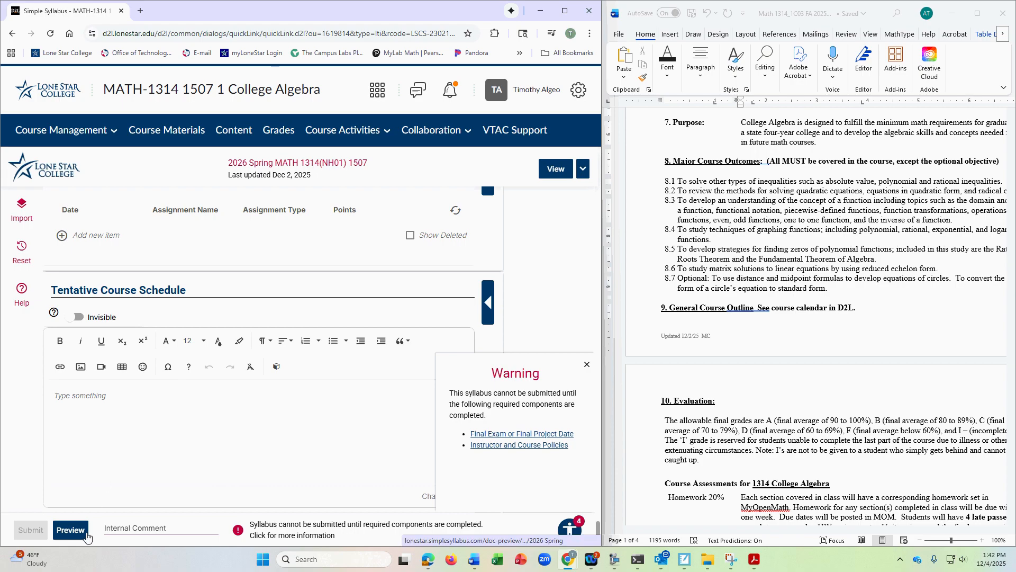
- Open the syllabus preview and check it from the Course Information through the Student Learning Outcomes
left_click(71, 529)
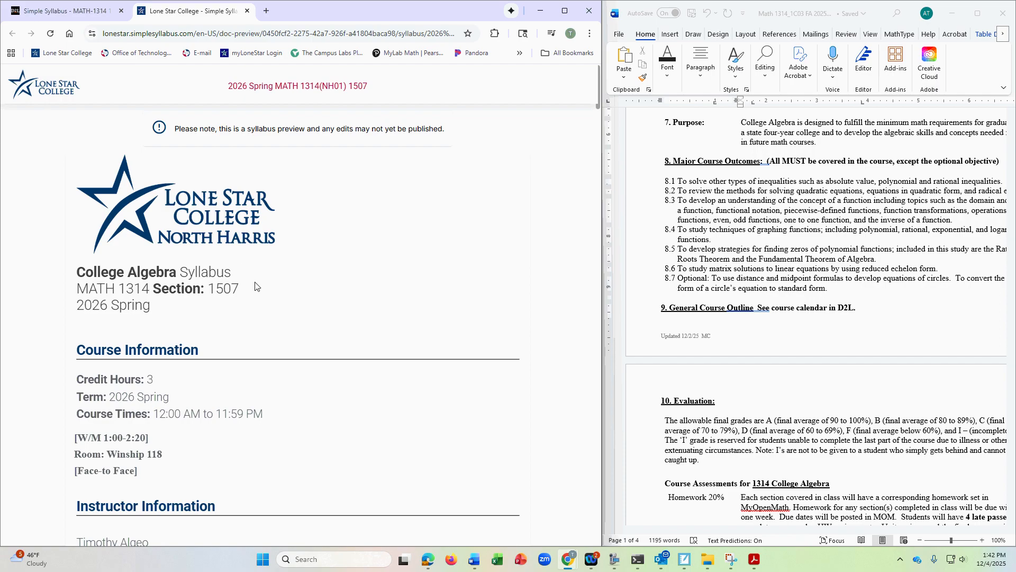
scroll(258, 301, "down", 6)
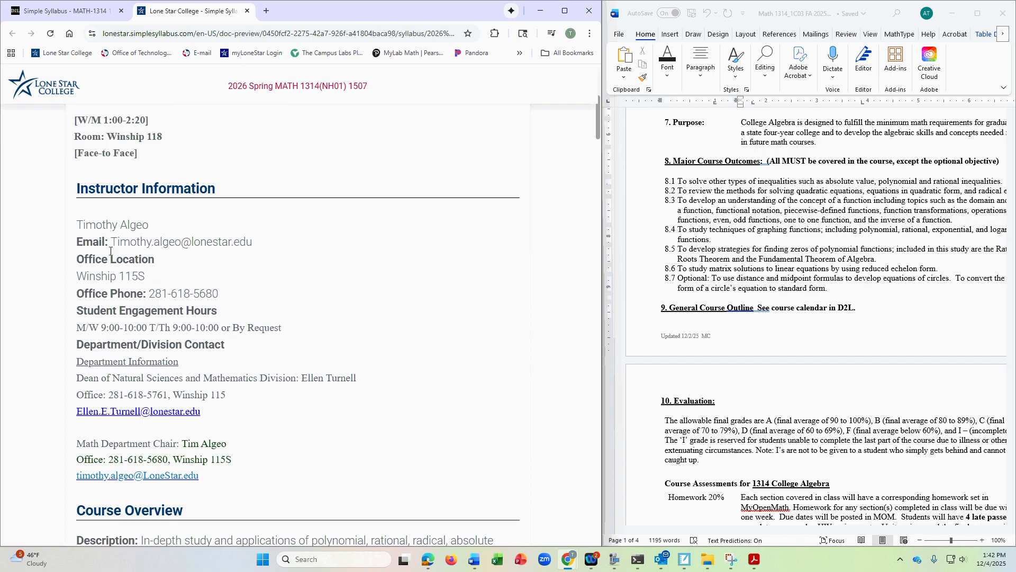
scroll(210, 307, "down", 5)
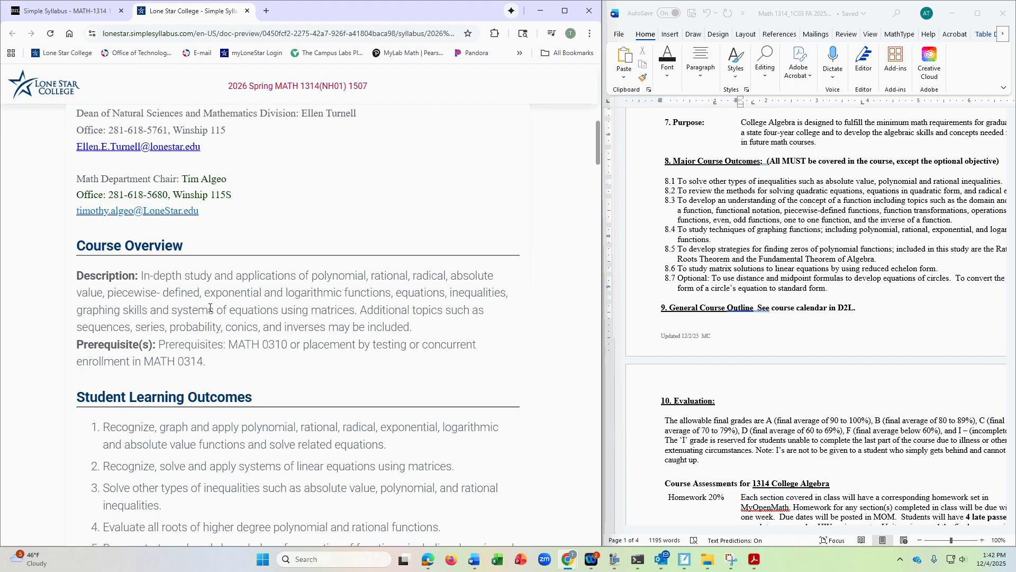
scroll(179, 278, "down", 2)
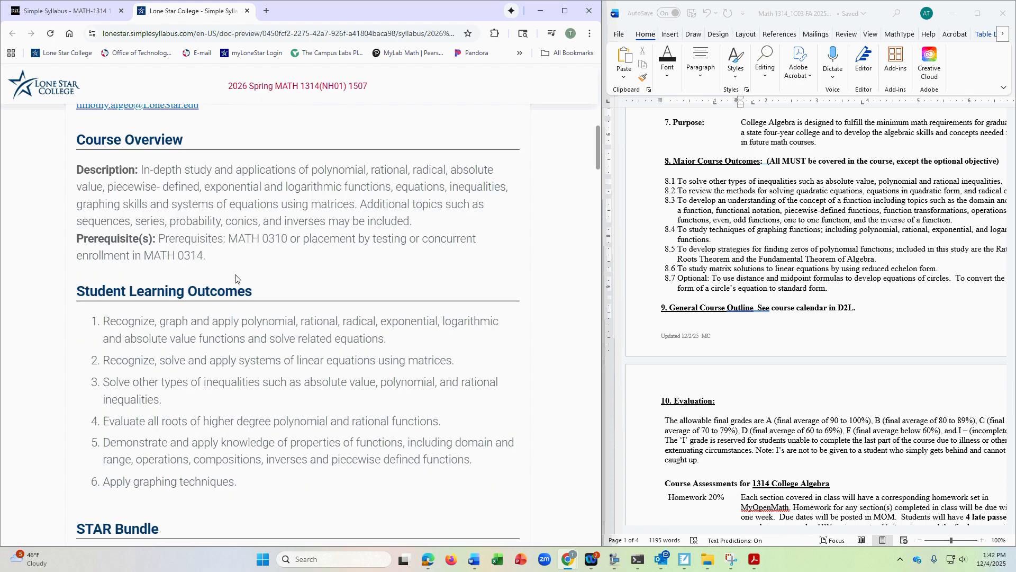
scroll(220, 332, "down", 8)
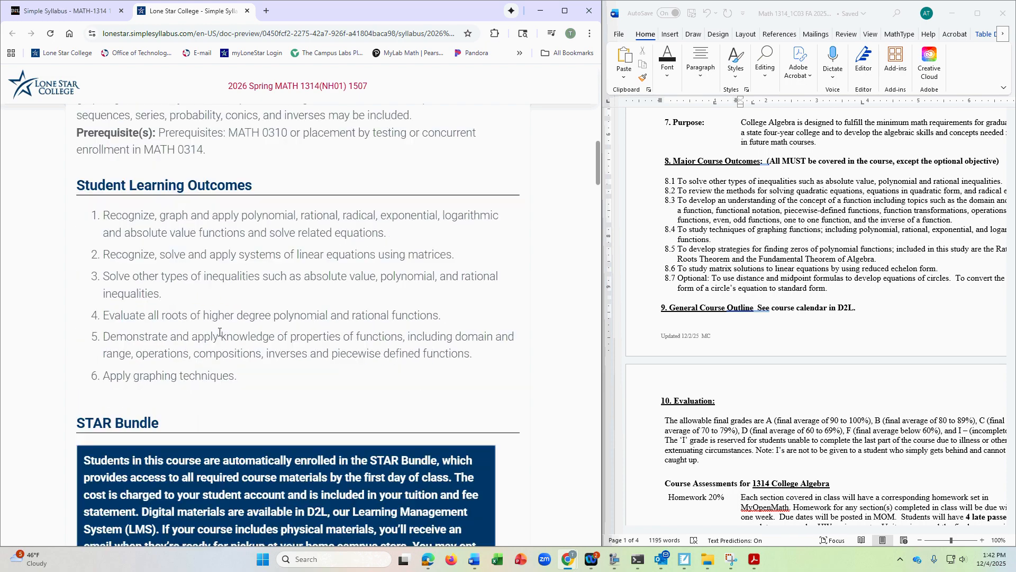
- Check the previewed required and optional texts and materials, the Technology Requirements and the Important Course Dates
scroll(182, 321, "down", 2)
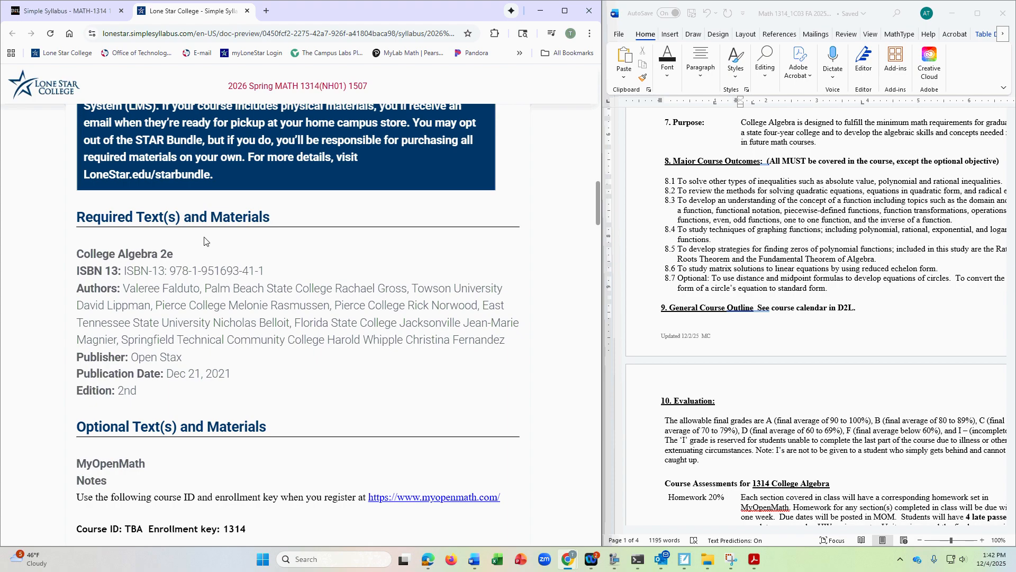
scroll(224, 312, "down", 2)
scroll(223, 313, "down", 1)
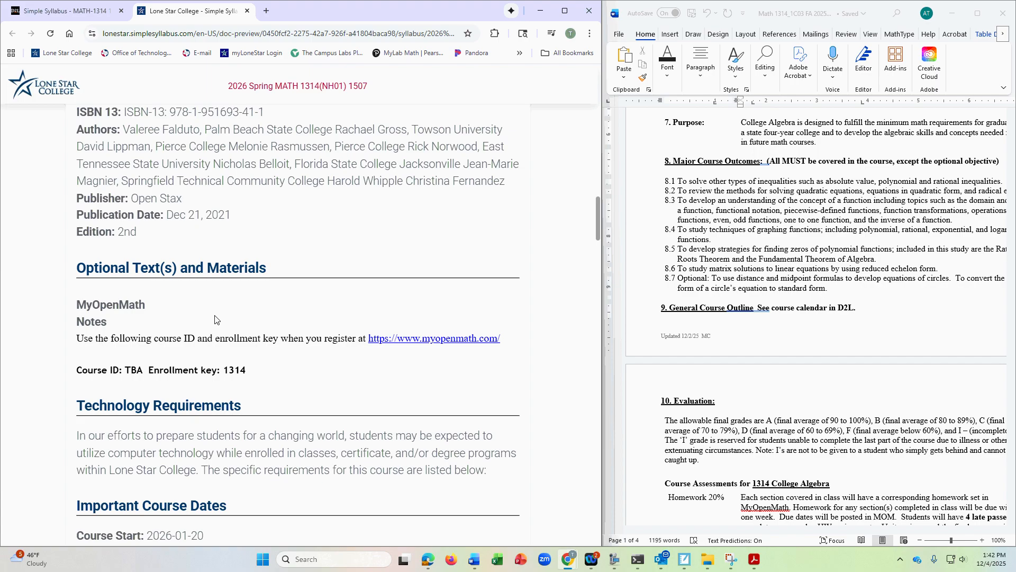
scroll(216, 316, "up", 1)
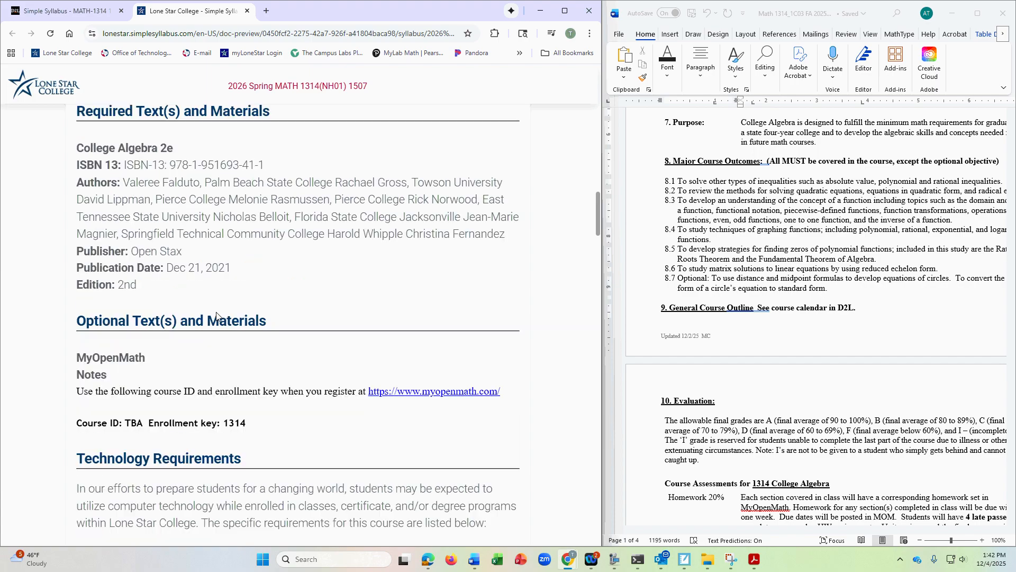
scroll(216, 316, "down", 2)
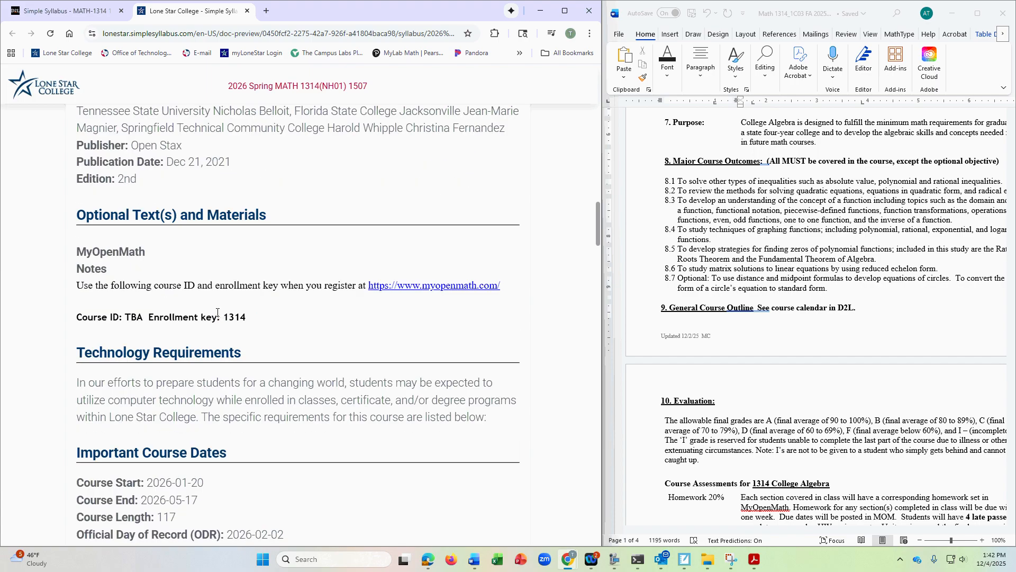
scroll(217, 313, "down", 1)
scroll(196, 296, "down", 2)
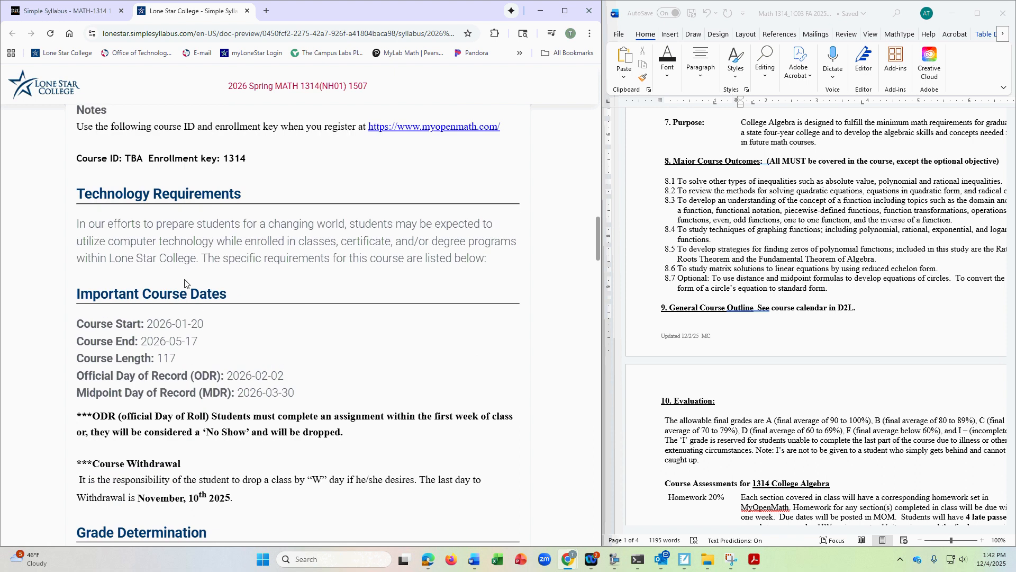
- Look through the rest of the preview, from the Grade Determination and Lone Star College Policies to the Student Support Services
scroll(301, 340, "down", 3)
scroll(254, 306, "down", 12)
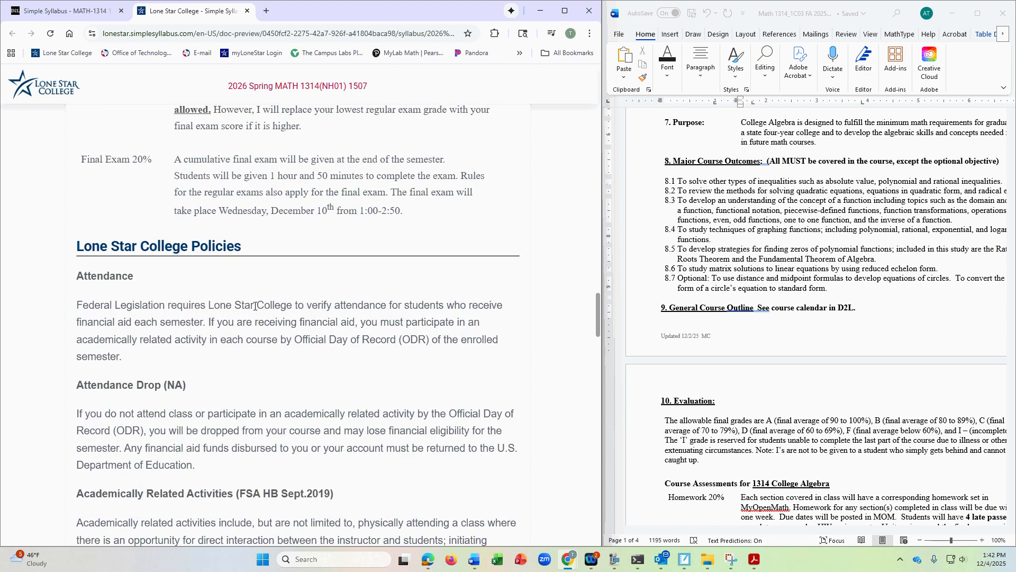
scroll(255, 306, "down", 13)
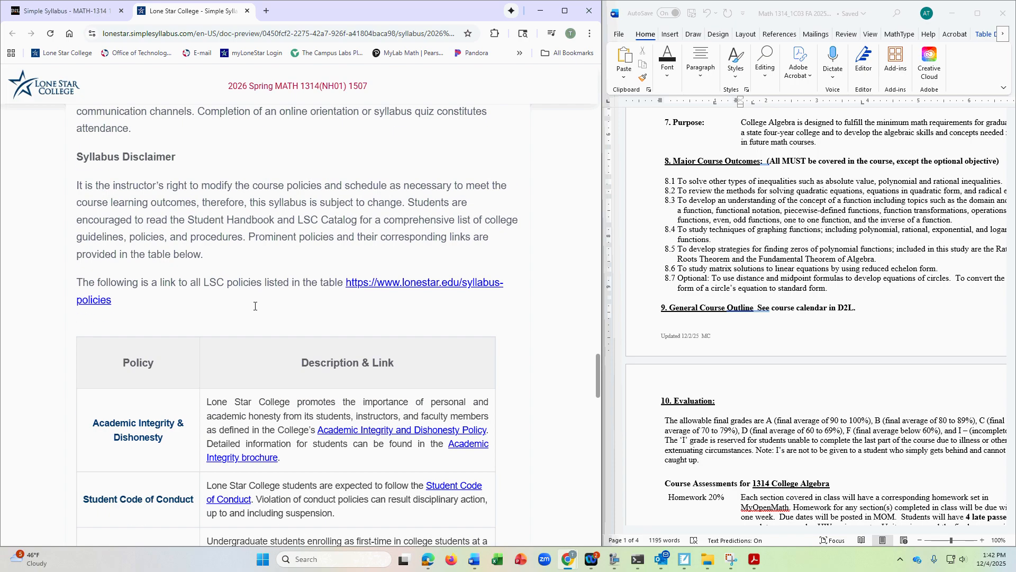
scroll(254, 310, "down", 4)
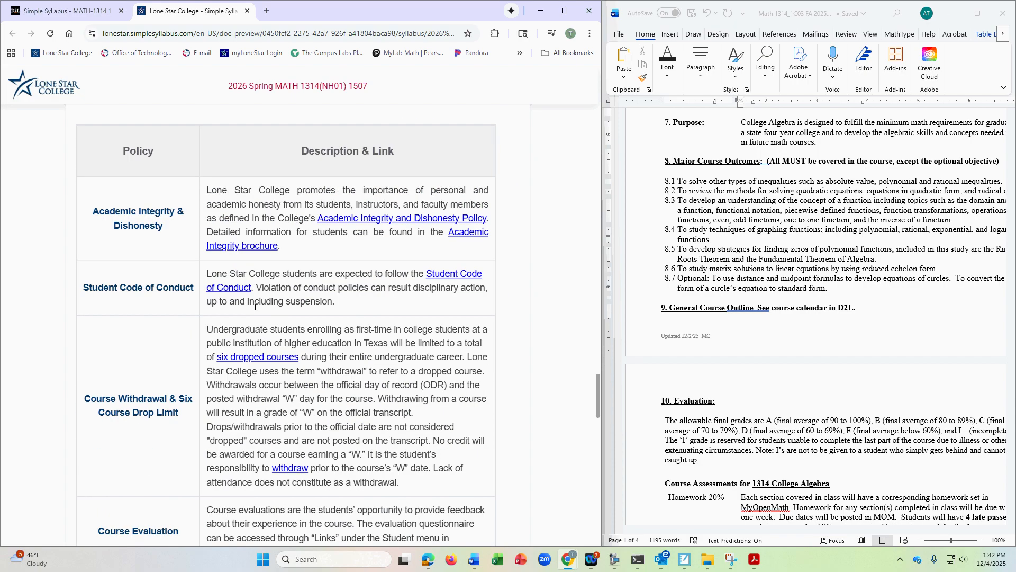
scroll(255, 306, "down", 14)
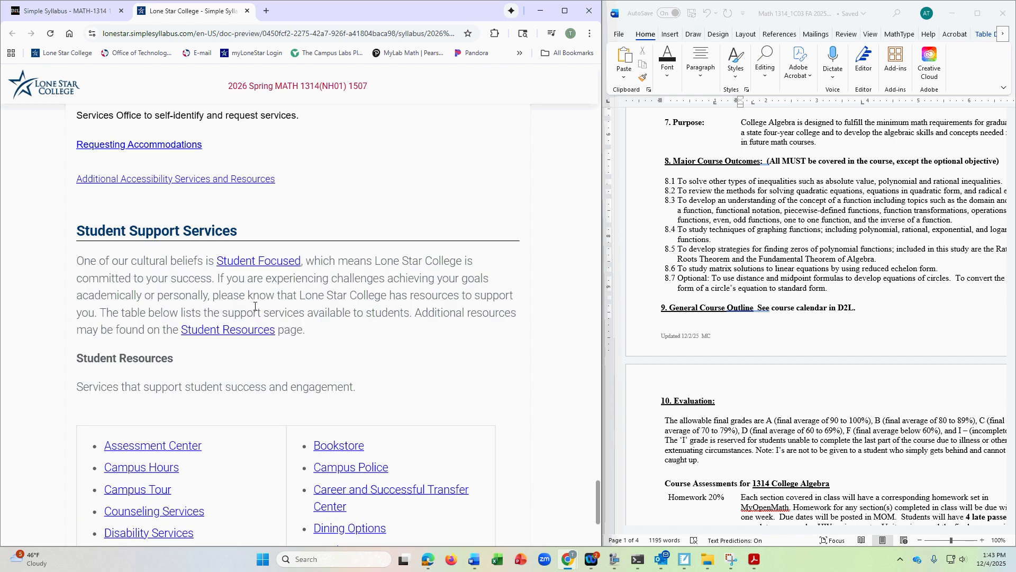
scroll(255, 306, "down", 4)
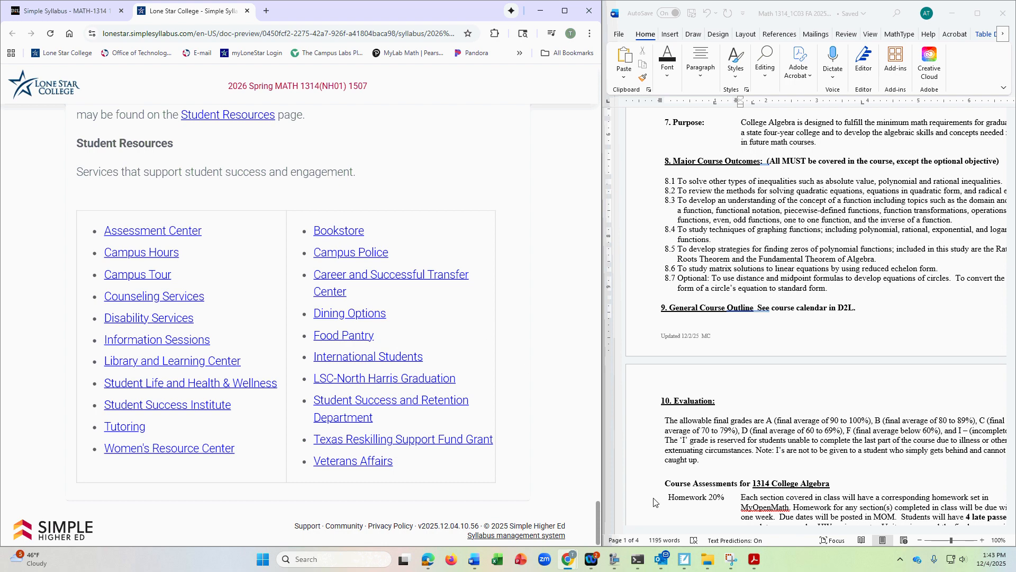
left_click(614, 559)
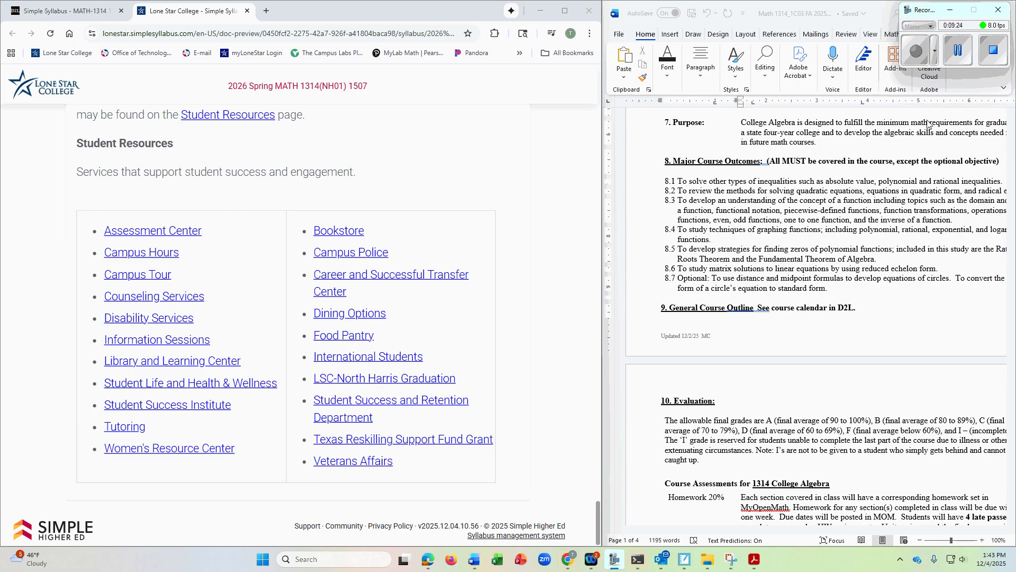